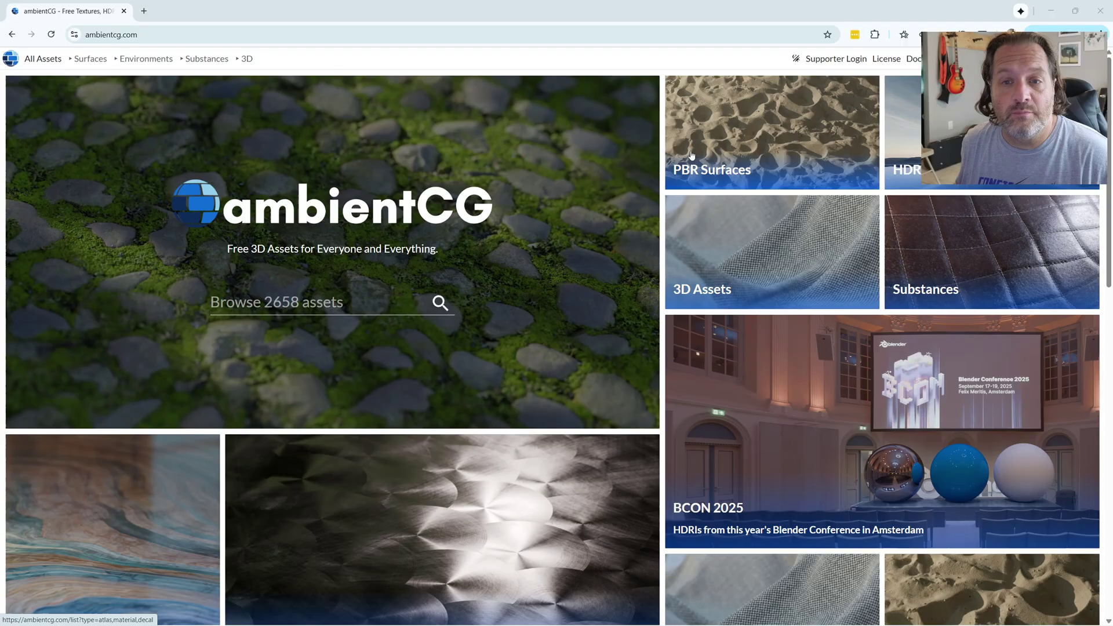
Step: Open the Bricks 103 material from the PBR surfaces and download its 4K-JPG zip
left_click(744, 137)
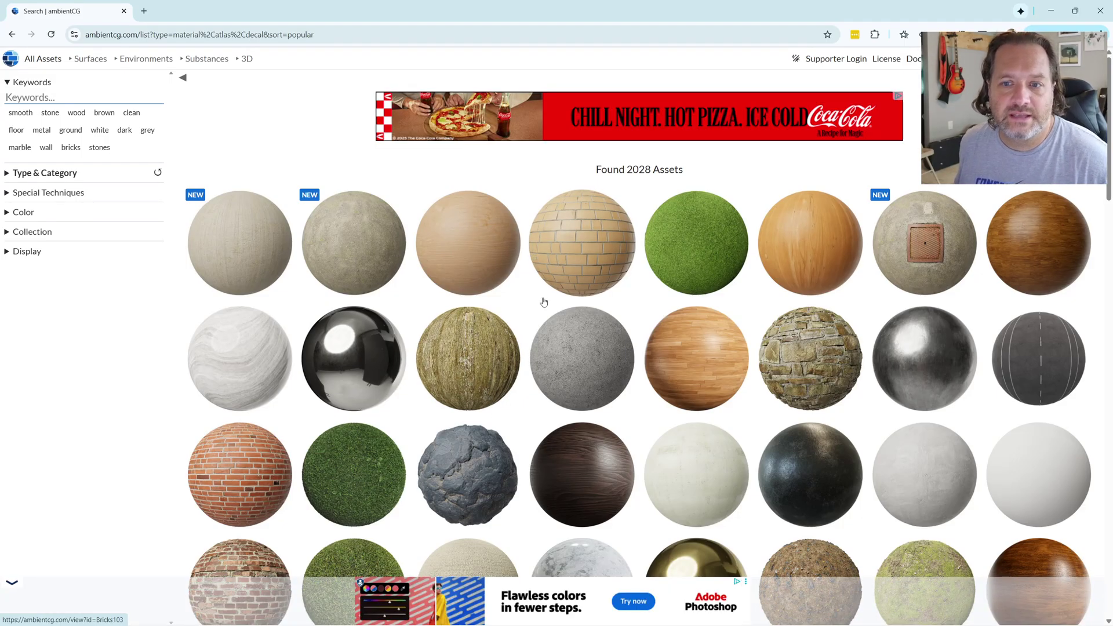
left_click(586, 225)
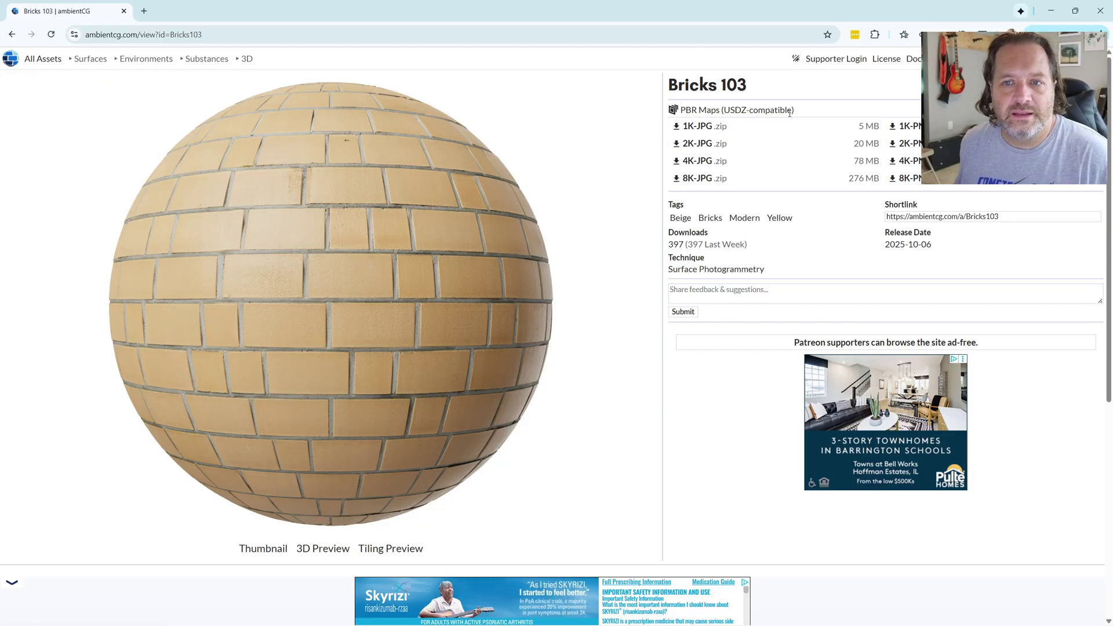
left_click_drag(792, 110, 726, 109)
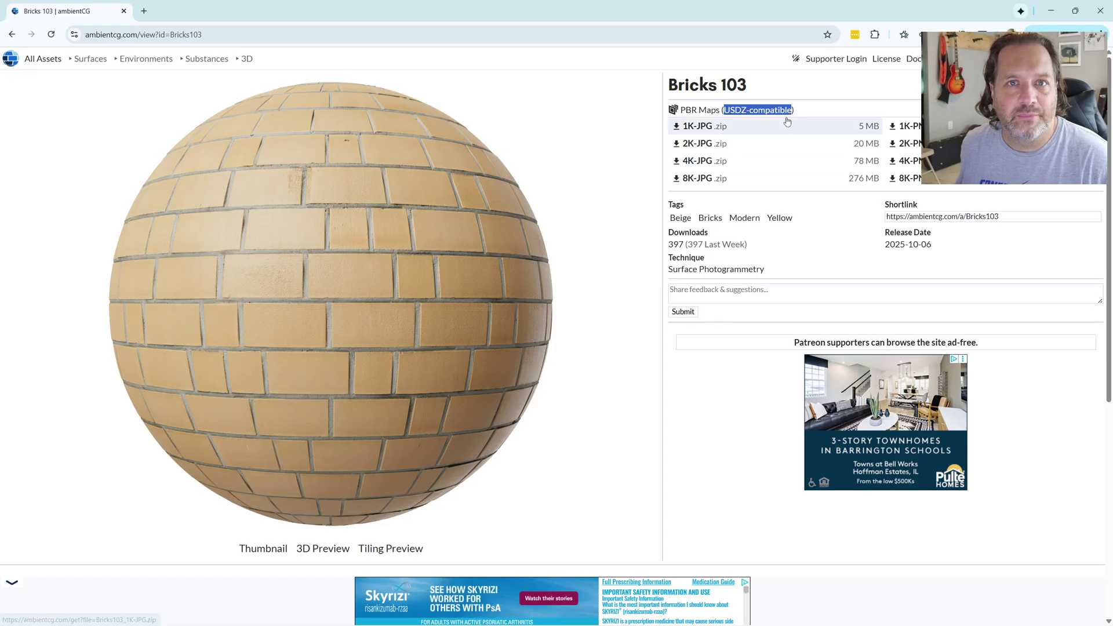
left_click(721, 167)
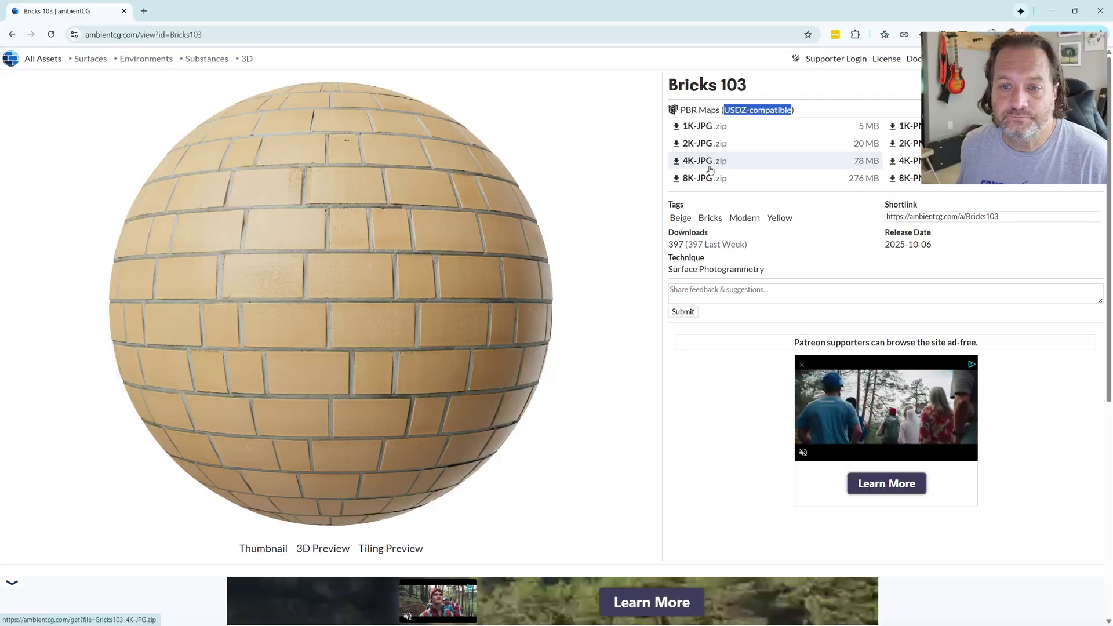
Step: Return to the surfaces list, open Wood Floor 067 B and download its 2K-JPG zip
key("alt+Left")
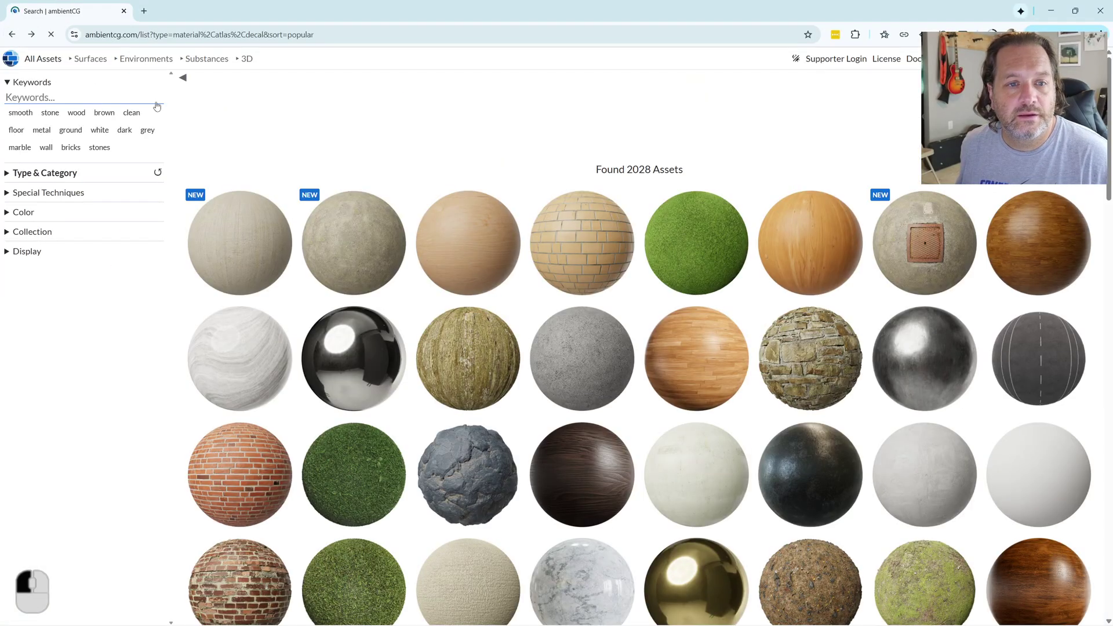
scroll(676, 286, "down", 6)
left_click(805, 316)
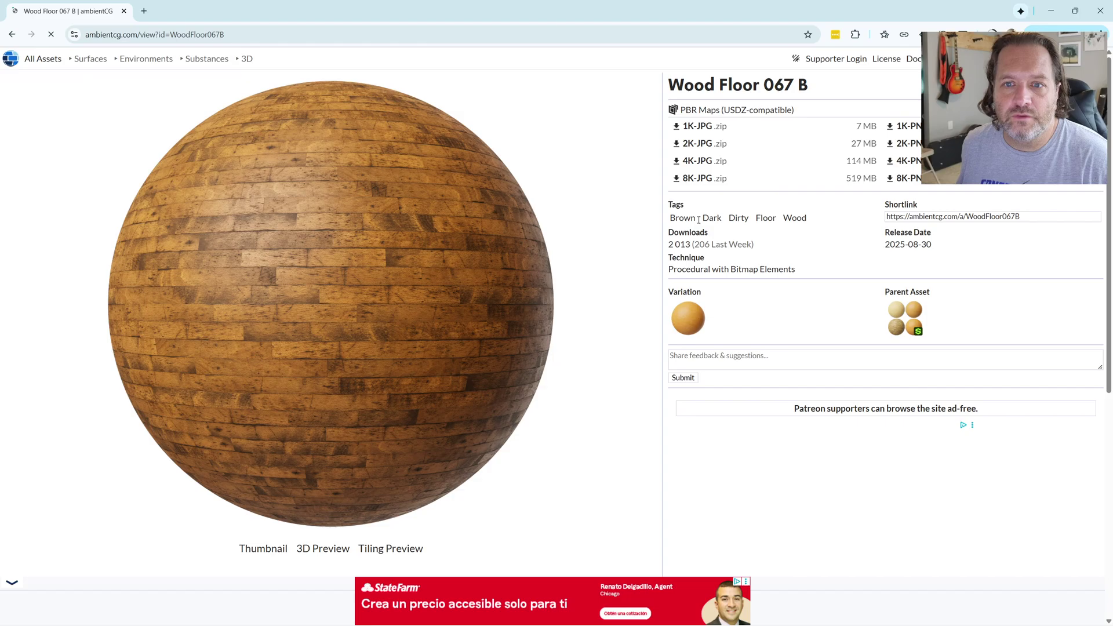
left_click(712, 145)
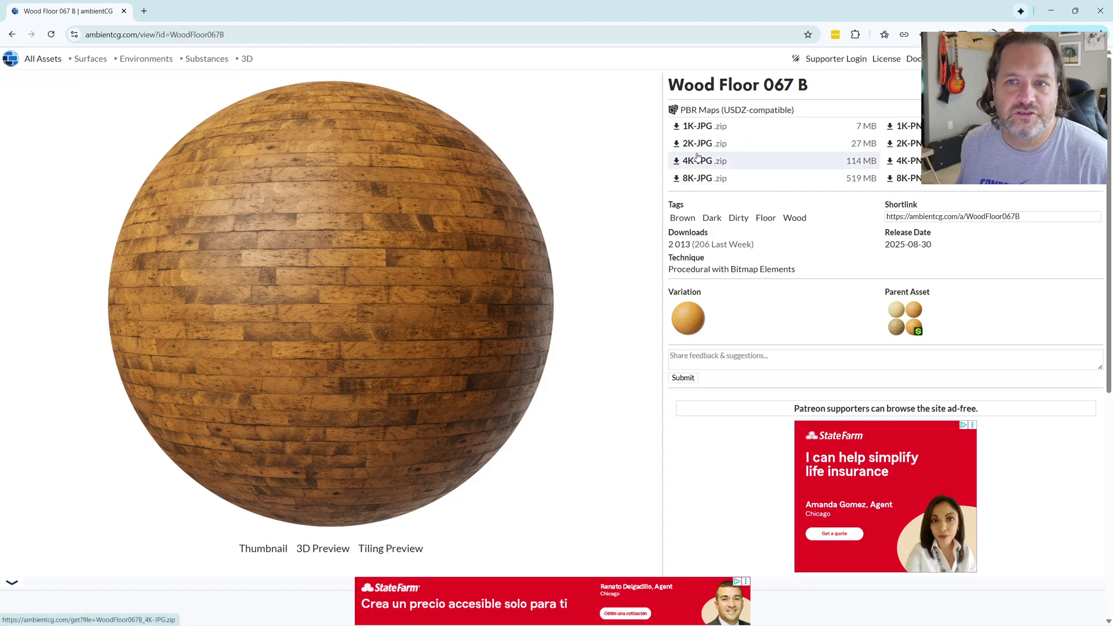
Step: Return to the surfaces list, open Metal 053 C and download its 4K-JPG zip
key("alt+Left")
left_click(579, 206)
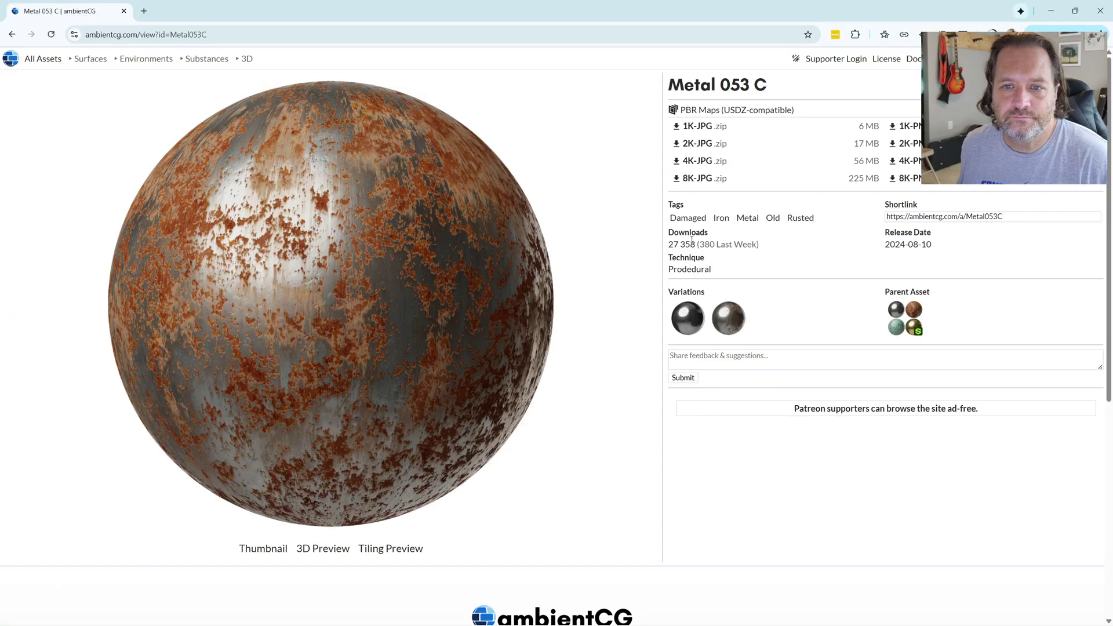
left_click(701, 161)
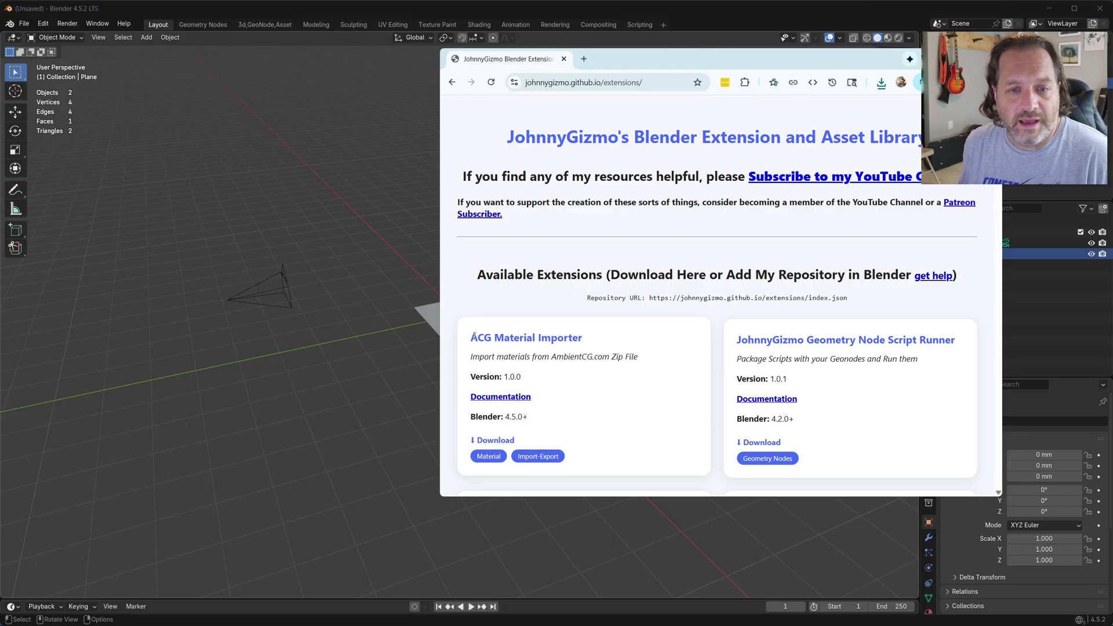
Step: Install the ACG Material Importer extension in Blender from its download link on the extensions page, with the add-on enabled
scroll(571, 297, "down", 3)
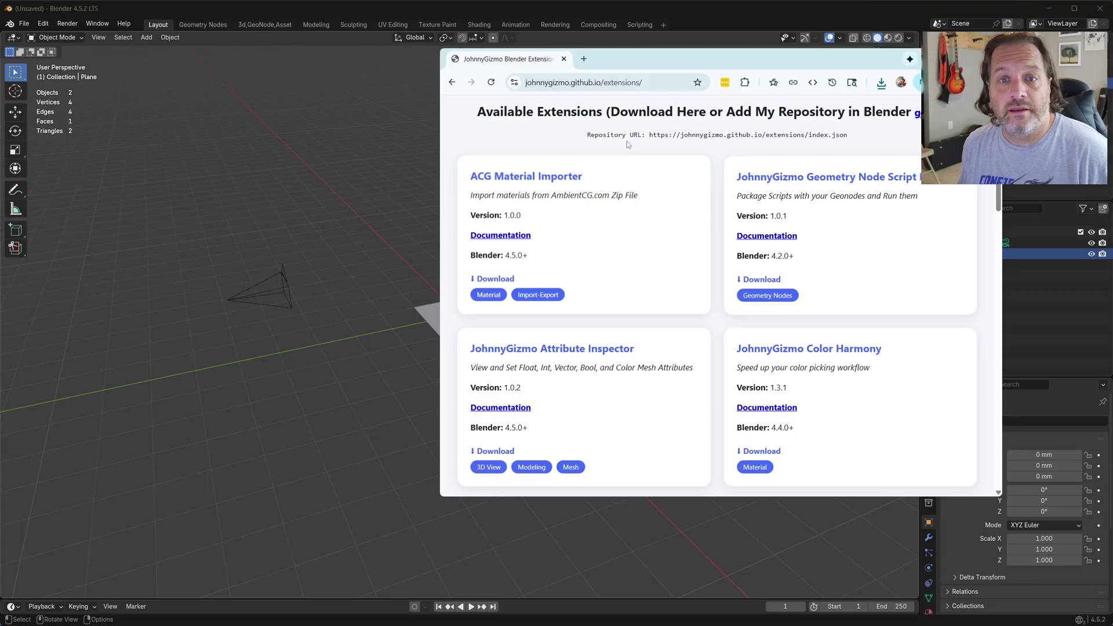
left_click_drag(866, 177, 627, 141)
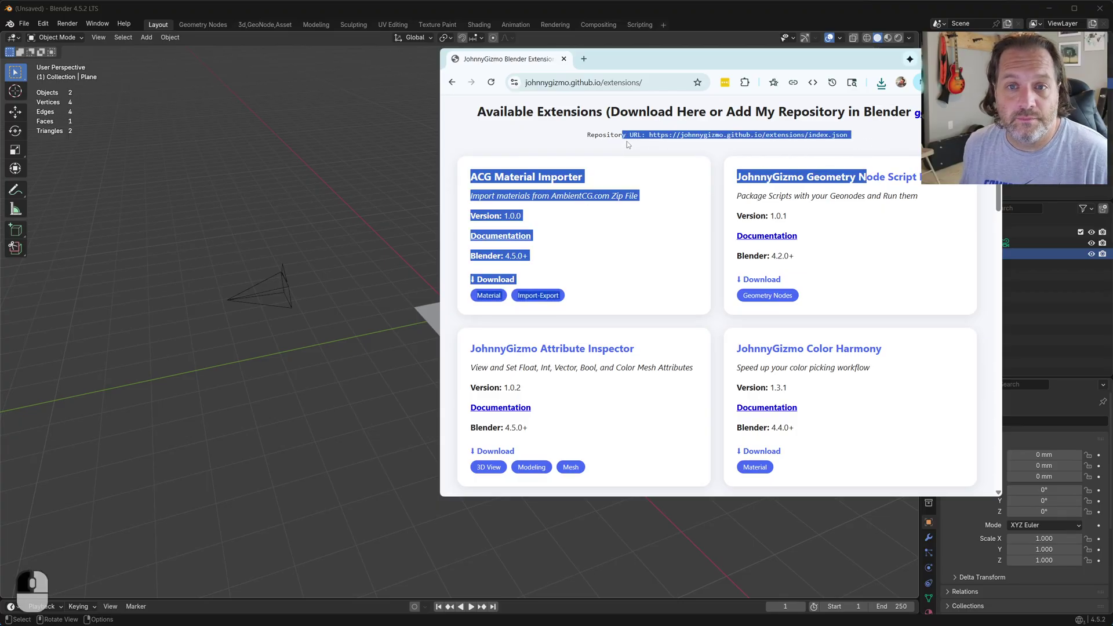
left_click(622, 139)
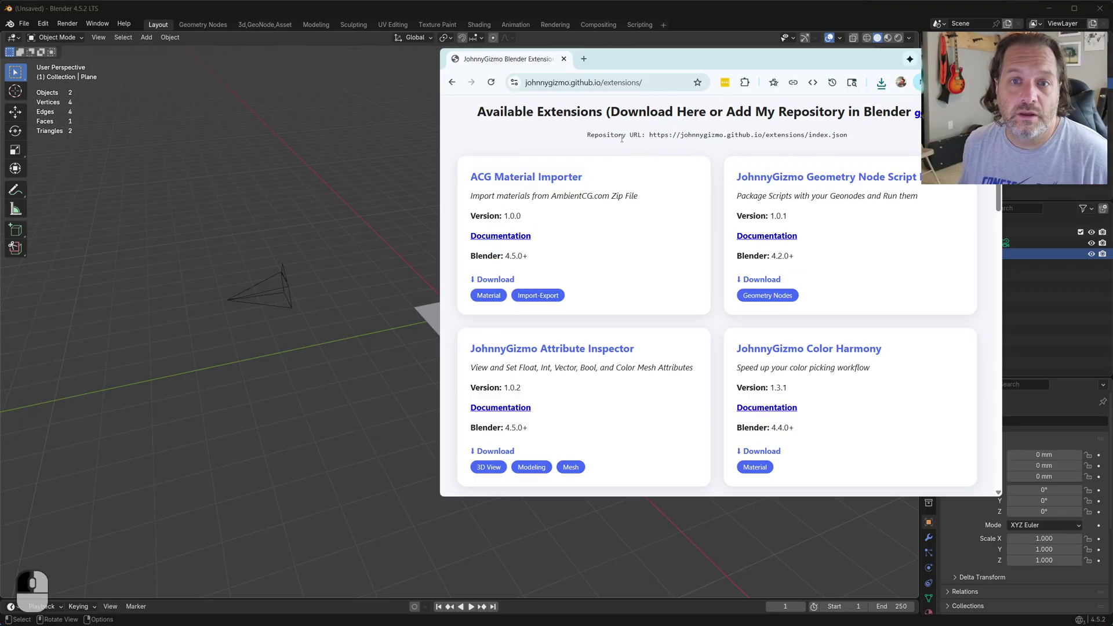
left_click(501, 277)
left_click_drag(340, 212, 340, 212)
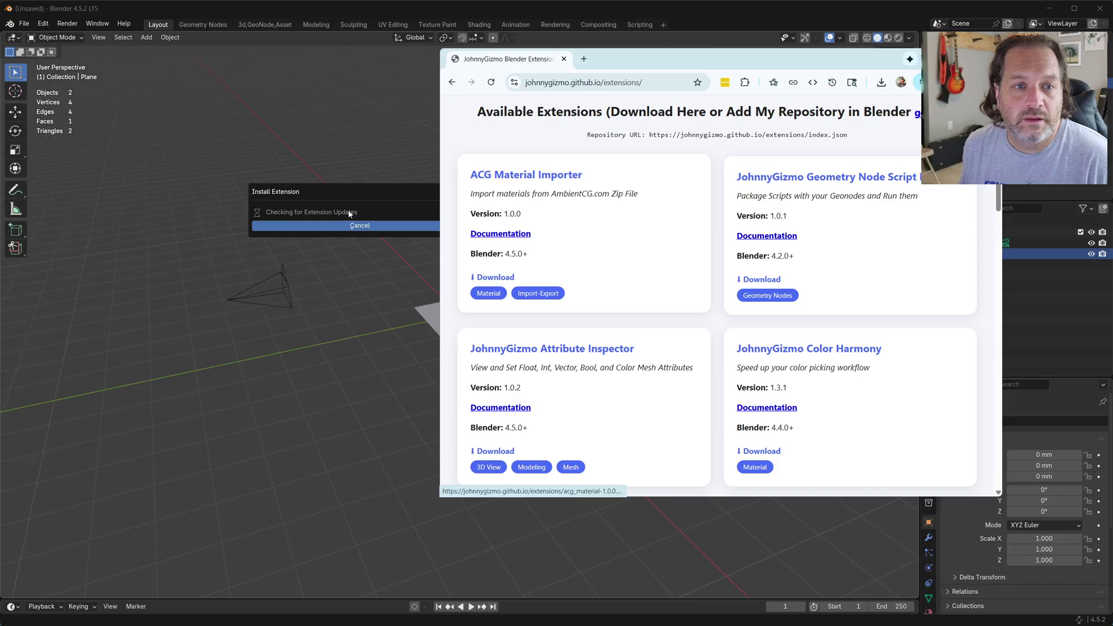
left_click(574, 219)
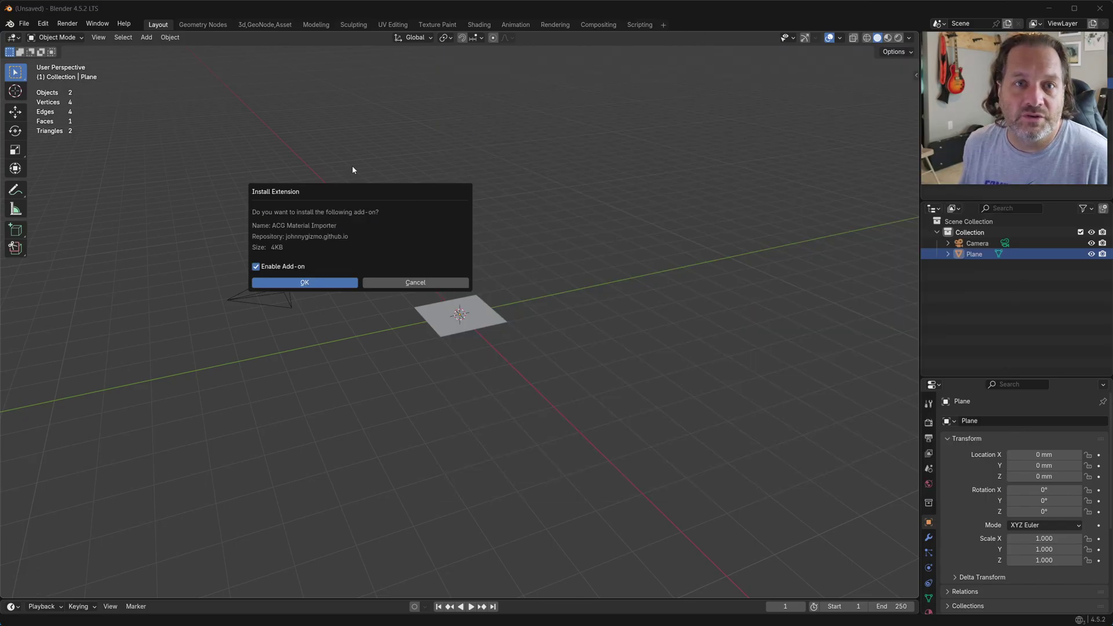
left_click(329, 283)
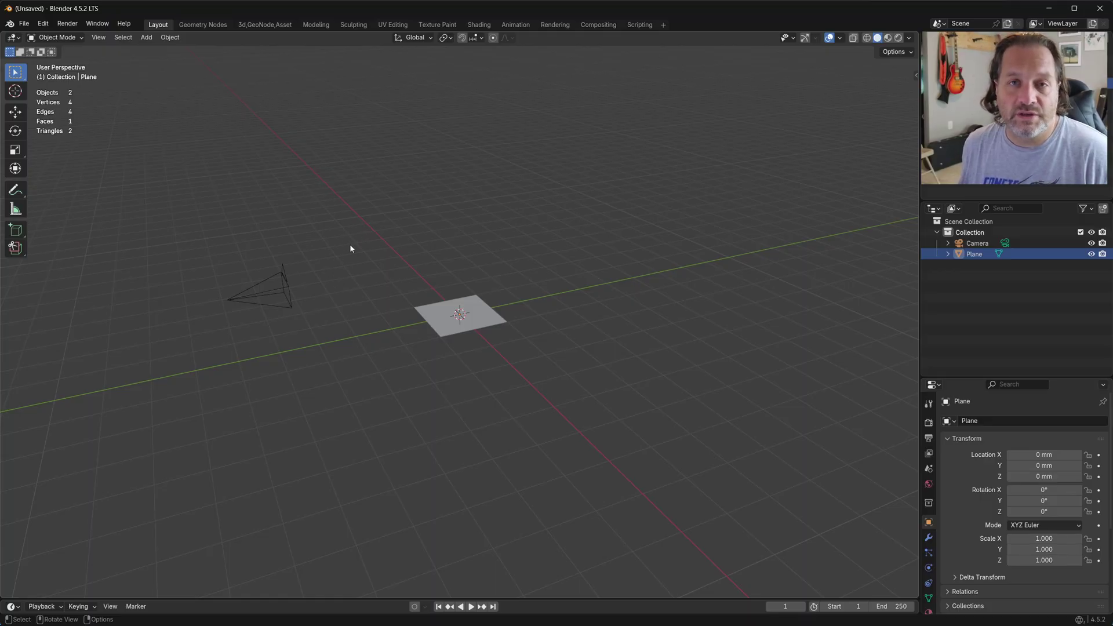
Step: Import Bricks103_4K-JPG.zip from the Downloaded Materials folder as an AmbientCG USD material
left_click(24, 24)
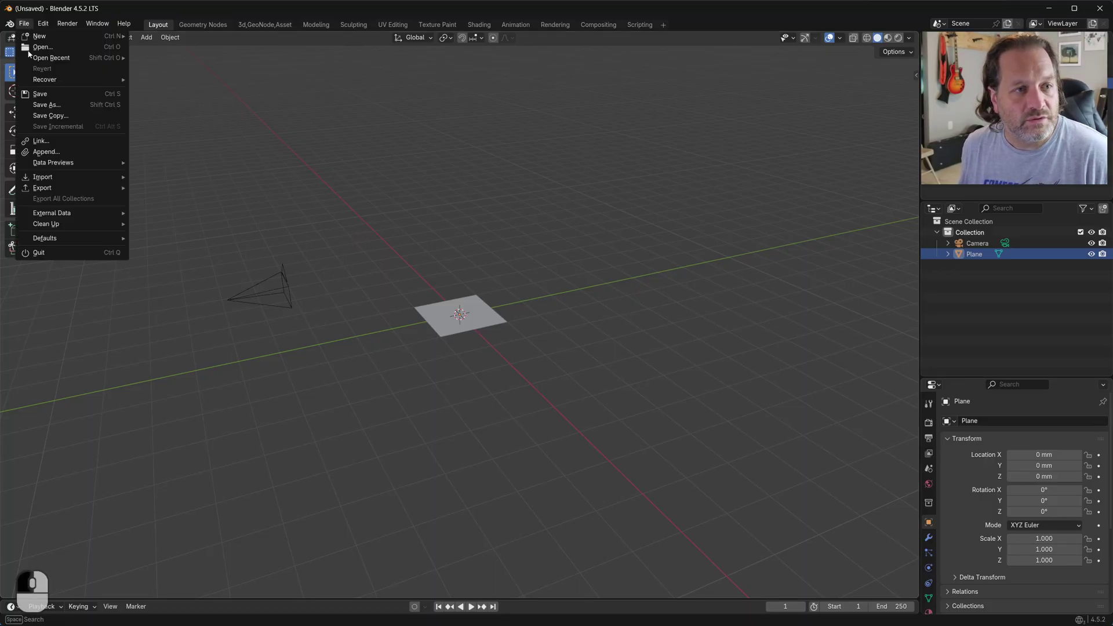
mouse_move(115, 176)
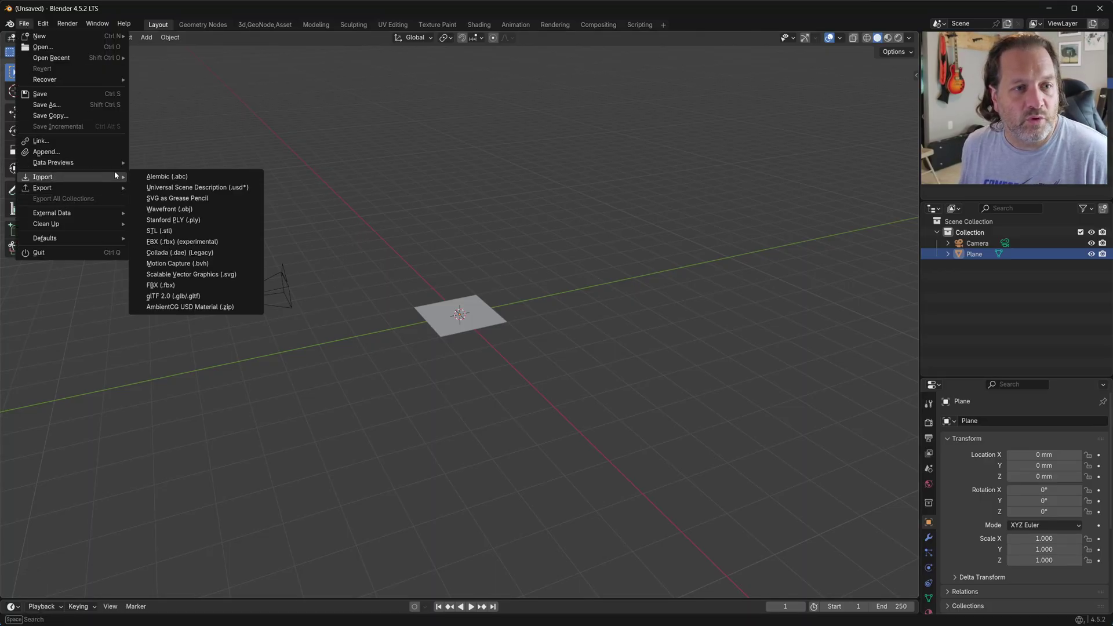
left_click(247, 312)
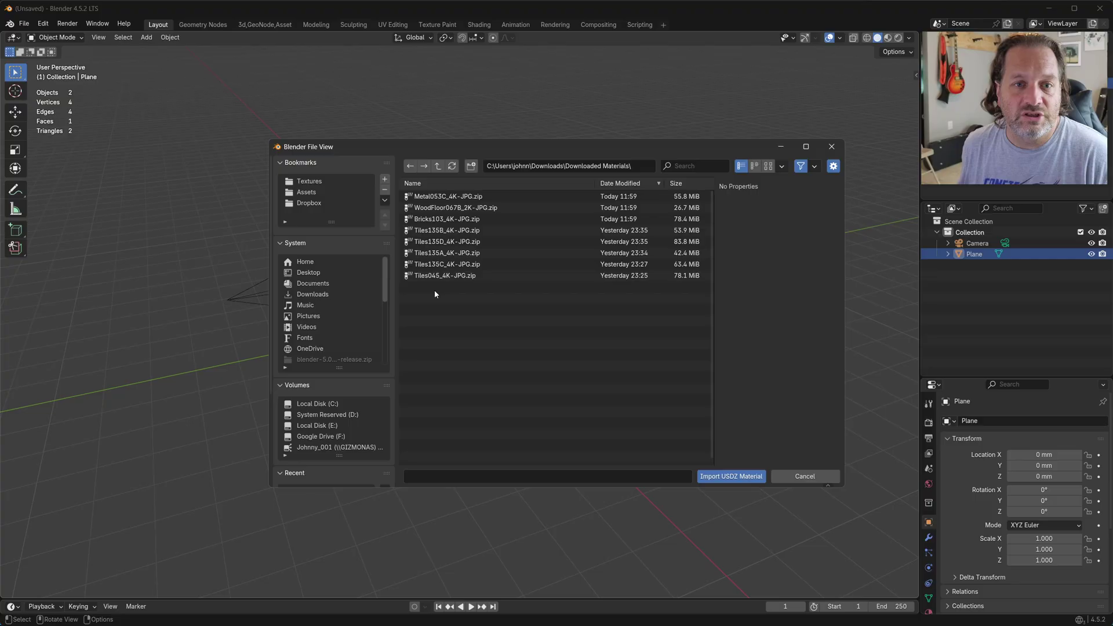
left_click(492, 220)
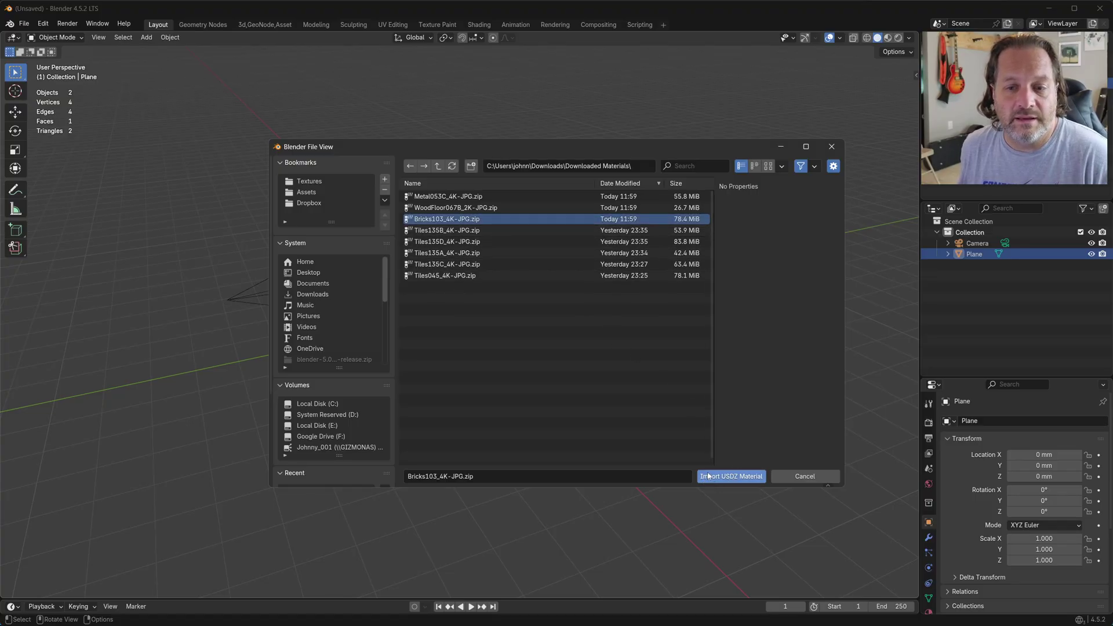
left_click(739, 473)
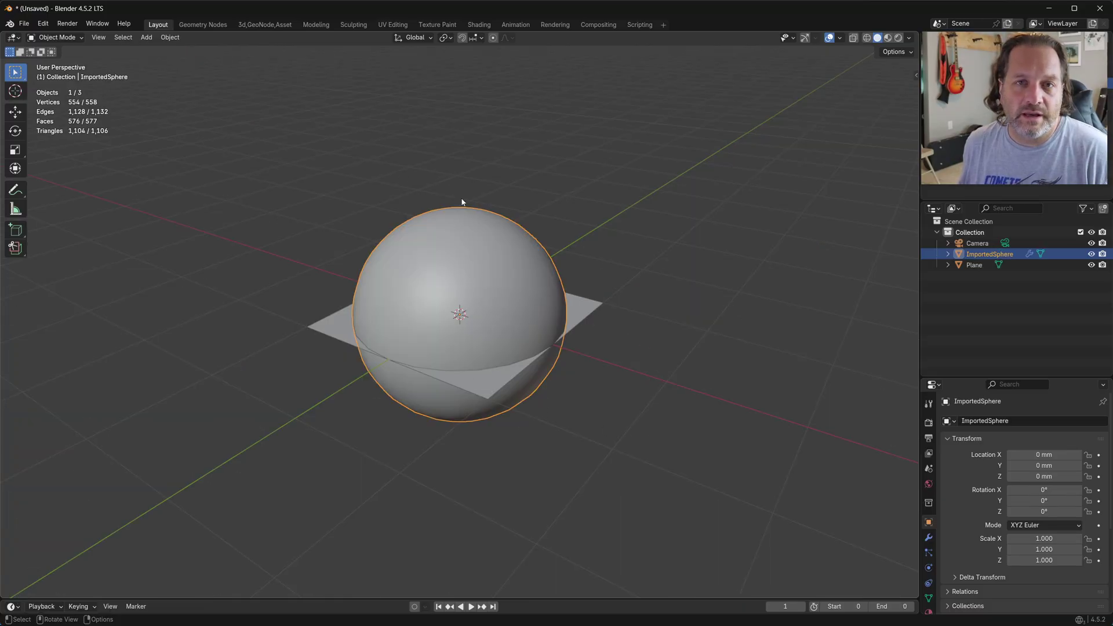
Step: Move the imported sphere along the X axis to about -2726 mm, clear of the plane
key("g")
key("x")
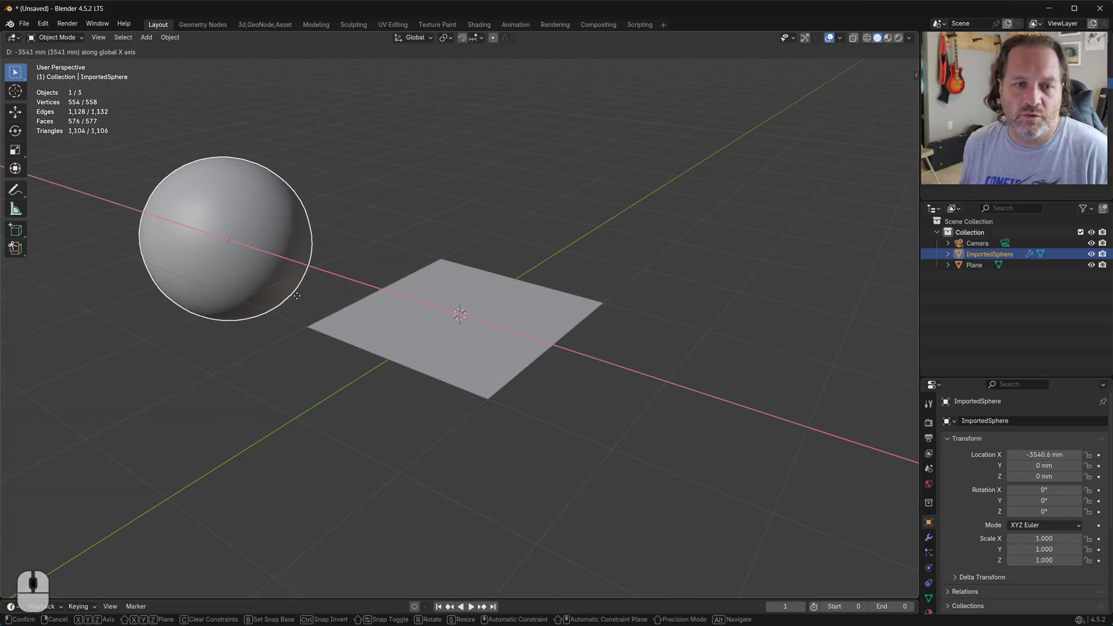
left_click(272, 284)
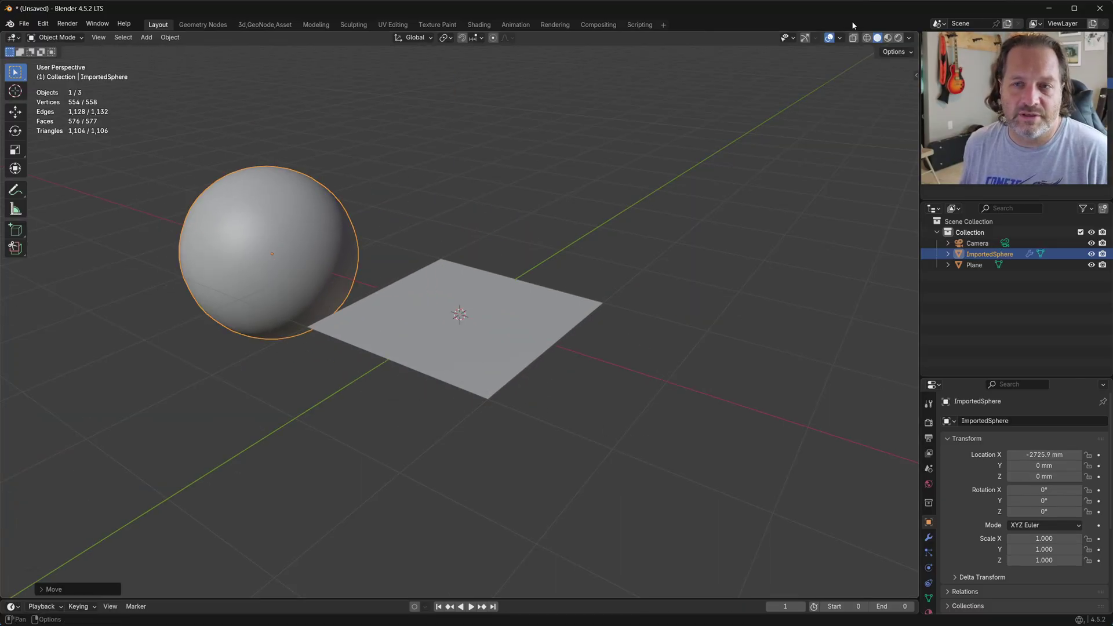
Step: Switch the viewport to rendered shading and change its lighting option to brighten the brick sphere and plane
left_click(899, 38)
middle_click_drag(567, 217, 373, 216)
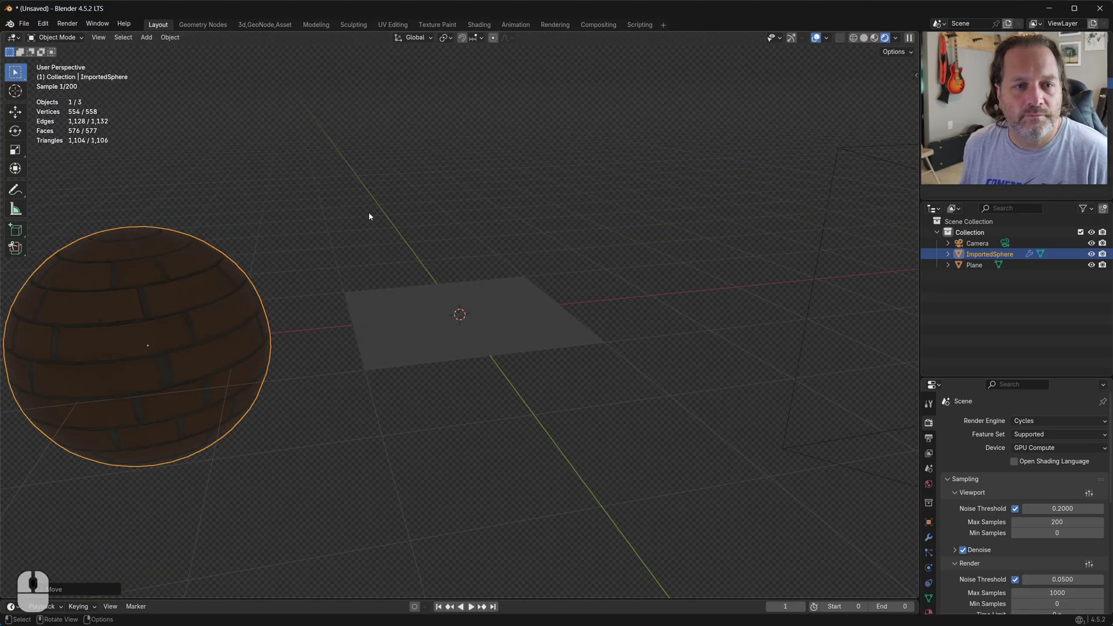
left_click(896, 38)
left_click(846, 137)
mouse_move(187, 259)
middle_mouse_down()
mouse_move(398, 196)
mouse_move(568, 244)
mouse_move(514, 244)
middle_mouse_up()
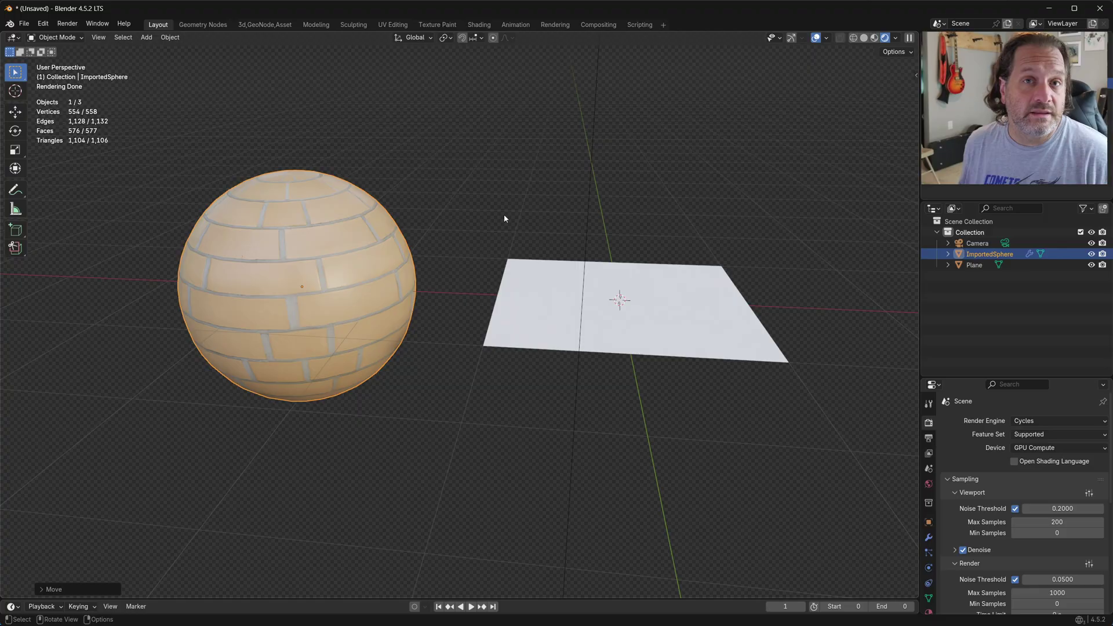
Step: Open the Shading workspace and spread out the brick material's UV Map and Color texture nodes, aligning the latter above the Roughness texture
left_click(490, 29)
left_click(490, 28)
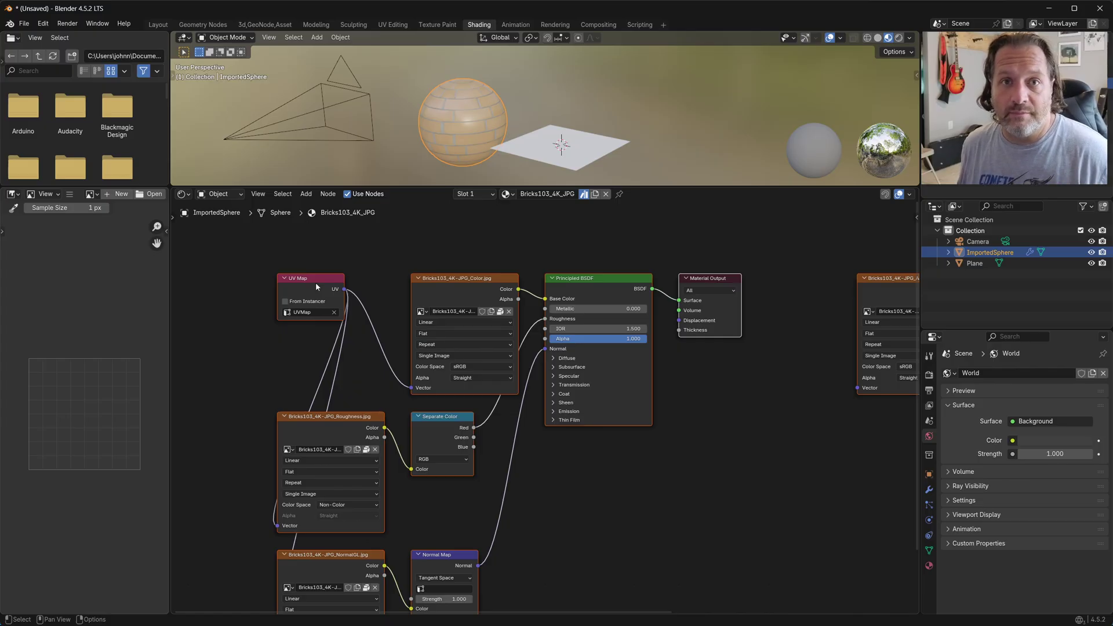
middle_click_drag(313, 283, 363, 242)
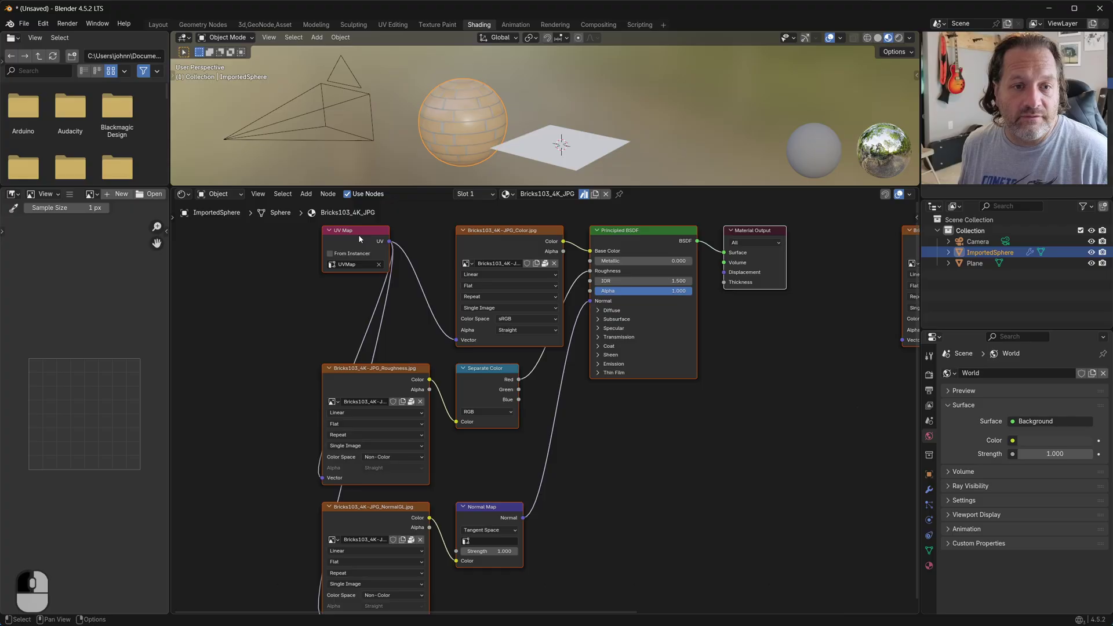
left_click_drag(371, 255, 226, 302)
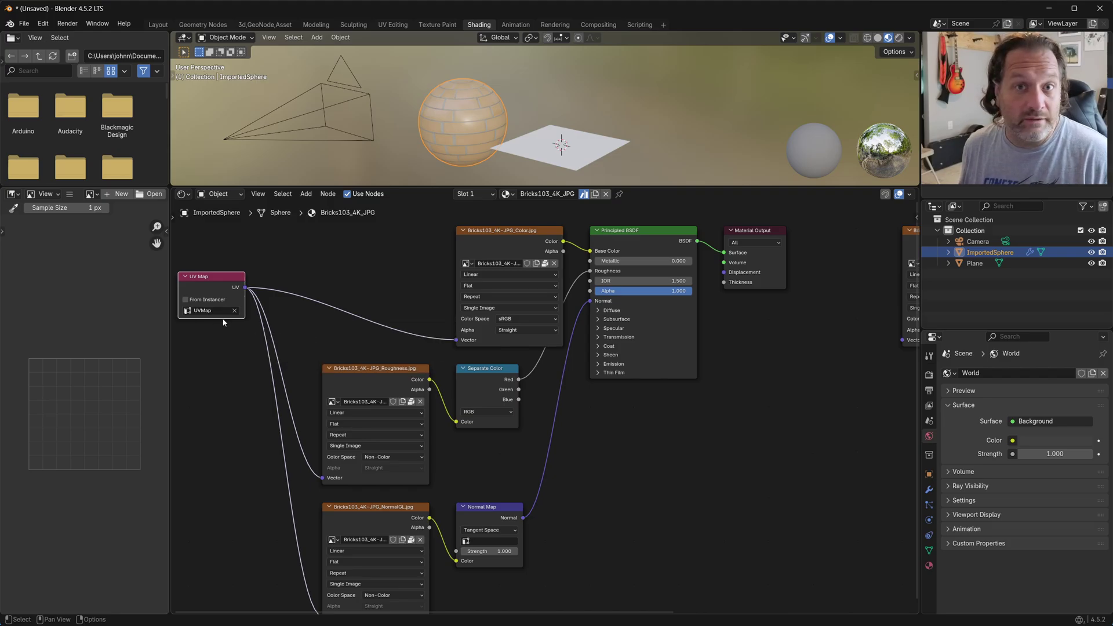
left_click_drag(510, 265, 377, 265)
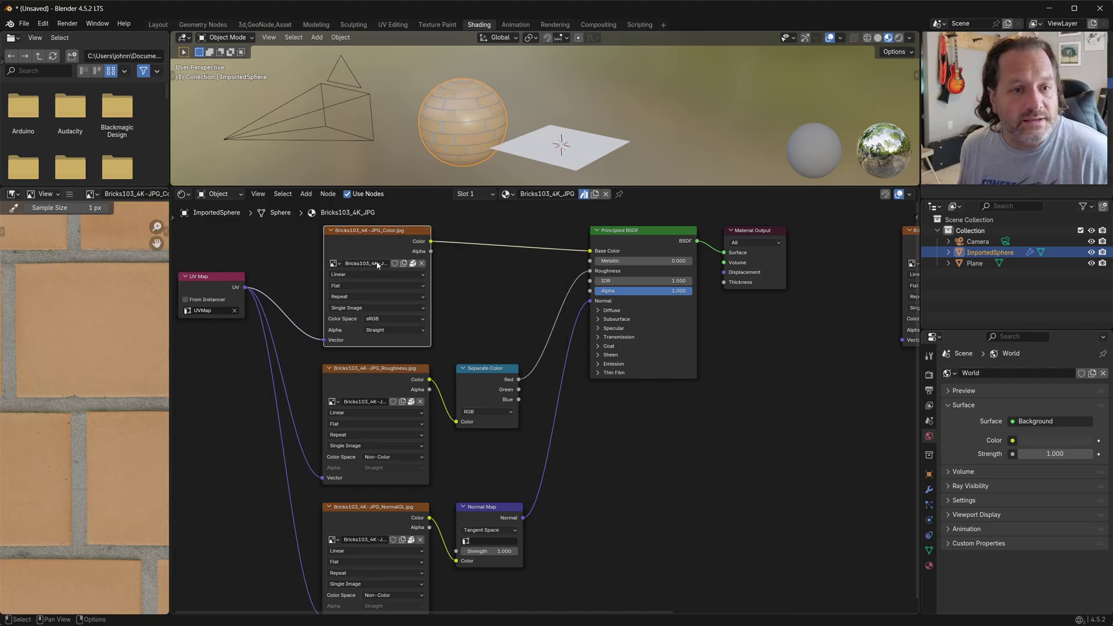
Step: Examine how the Color, Roughness and NormalGL textures feed the Principled BSDF in the brick material
scroll(357, 234, "up", 2)
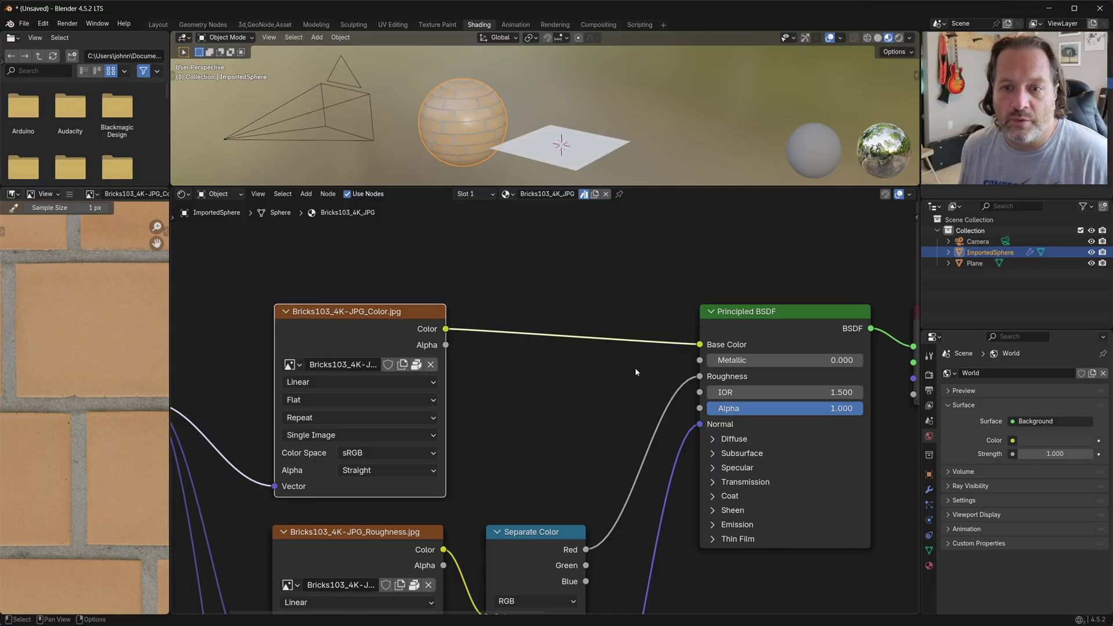
scroll(580, 406, "down", 2)
middle_click_drag(552, 475, 522, 313)
scroll(347, 372, "up", 2)
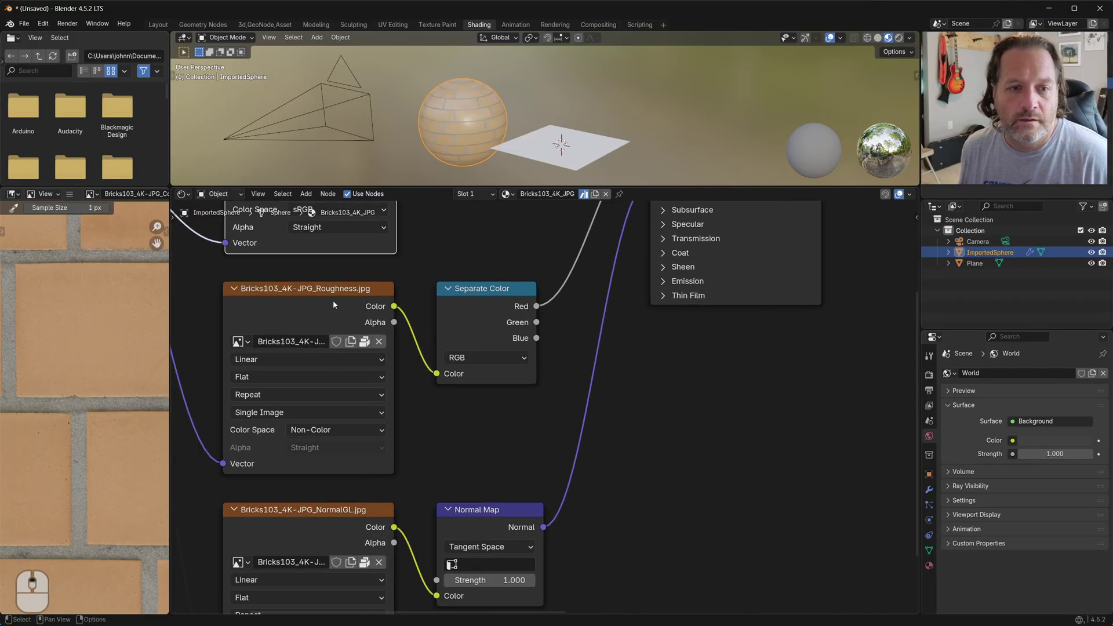
scroll(586, 326, "down", 2)
scroll(643, 407, "up", 2, "shift")
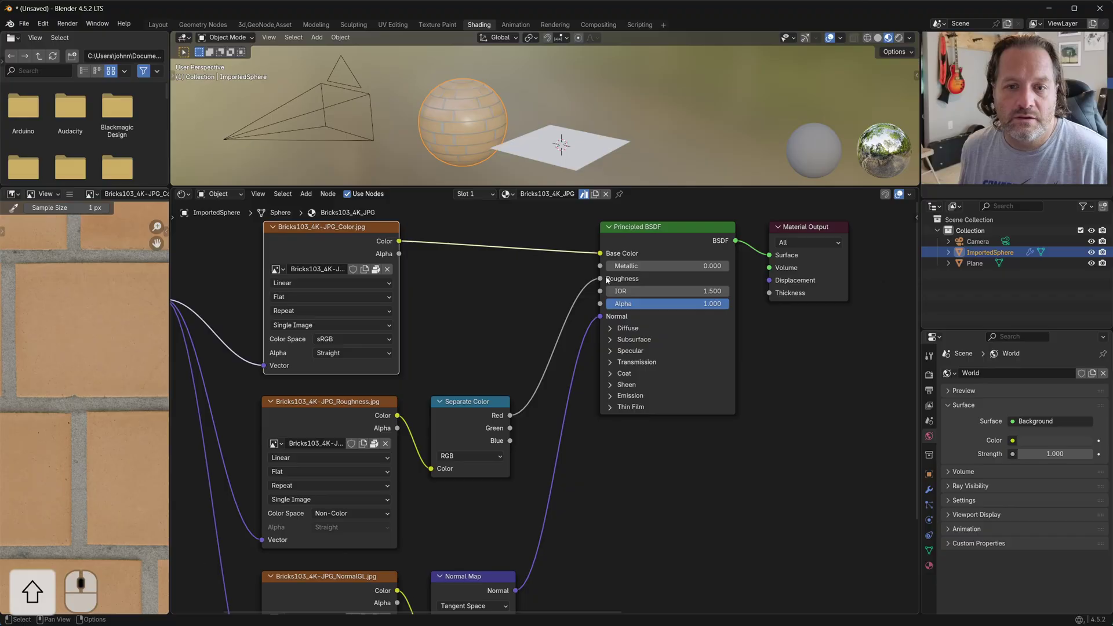
scroll(453, 447, "down", 5, "shift")
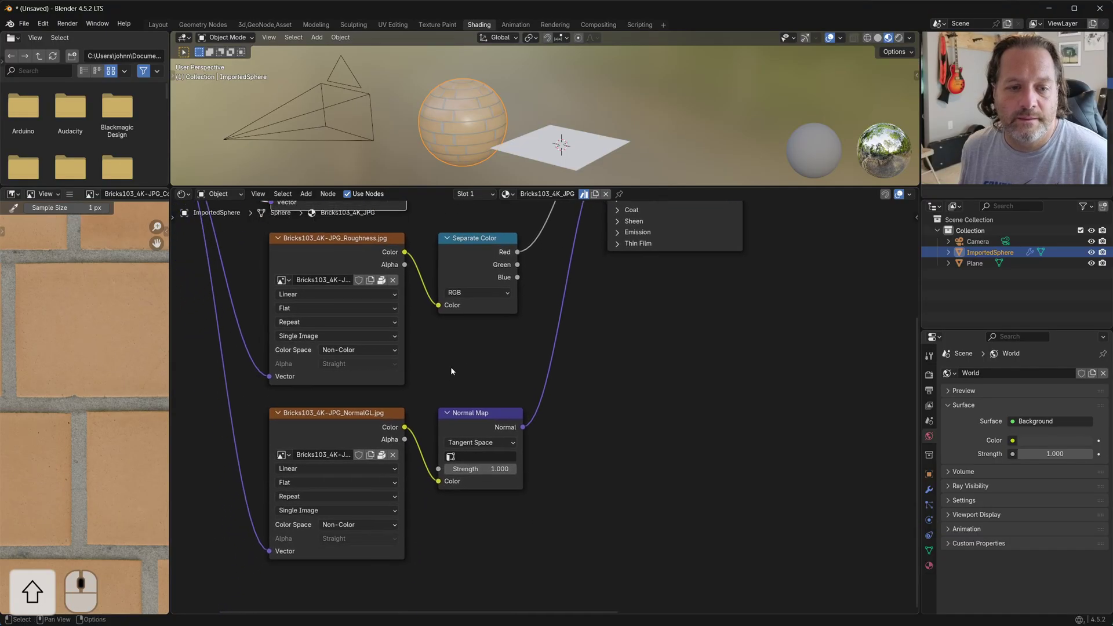
left_click_drag(331, 415, 328, 410)
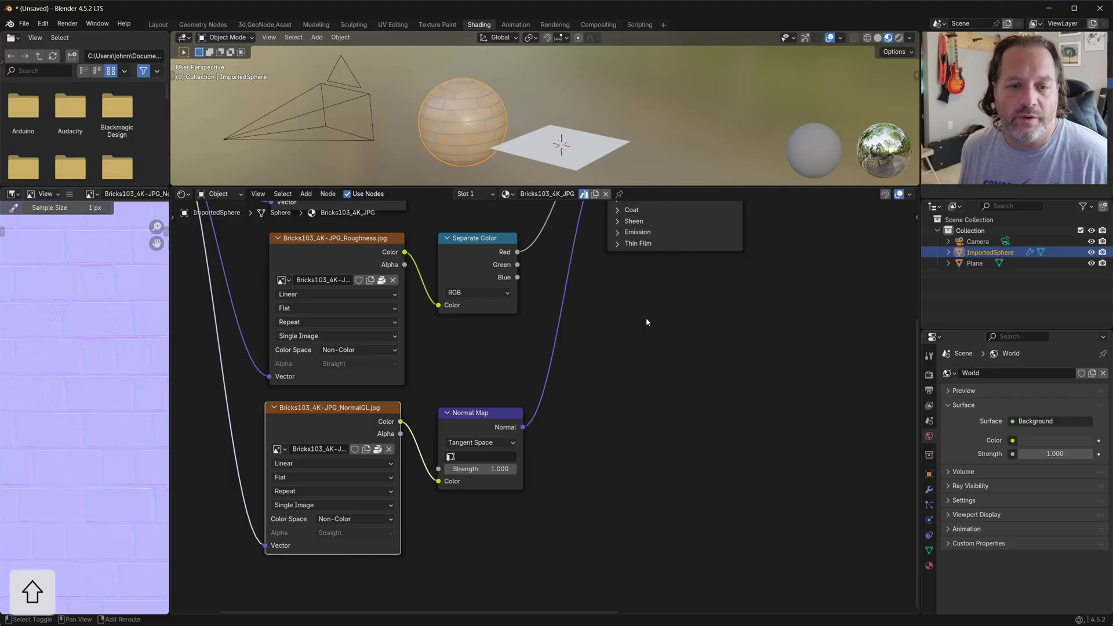
Step: Widen the unconnected AmbientOcclusion texture node and shift it away from the Displacement node
scroll(529, 408, "up", 5, "shift")
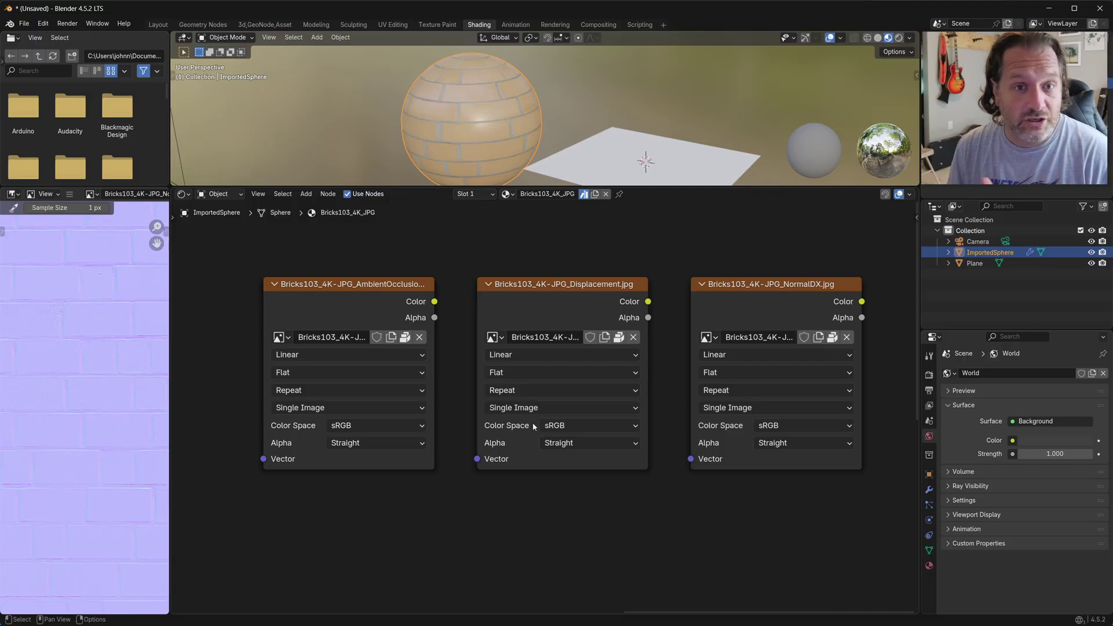
left_click(421, 314)
left_click_drag(435, 316, 477, 316)
left_click_drag(422, 292, 381, 293)
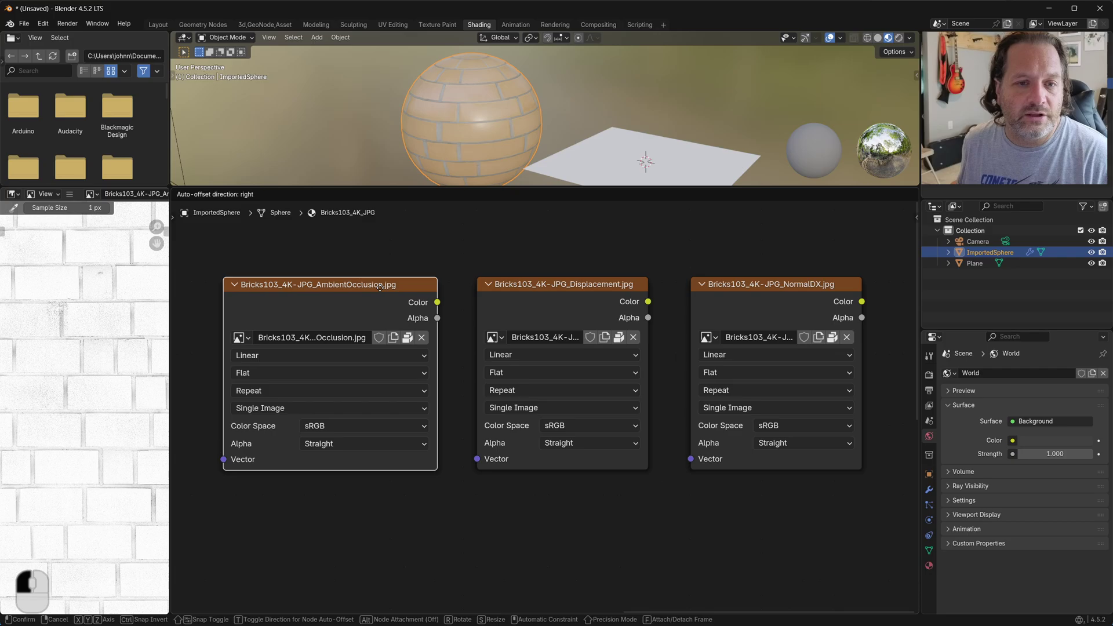
Step: Examine the unconnected Displacement and NormalDX texture images, then how the connected textures relate to the unused ones in the node tree
left_click(583, 287)
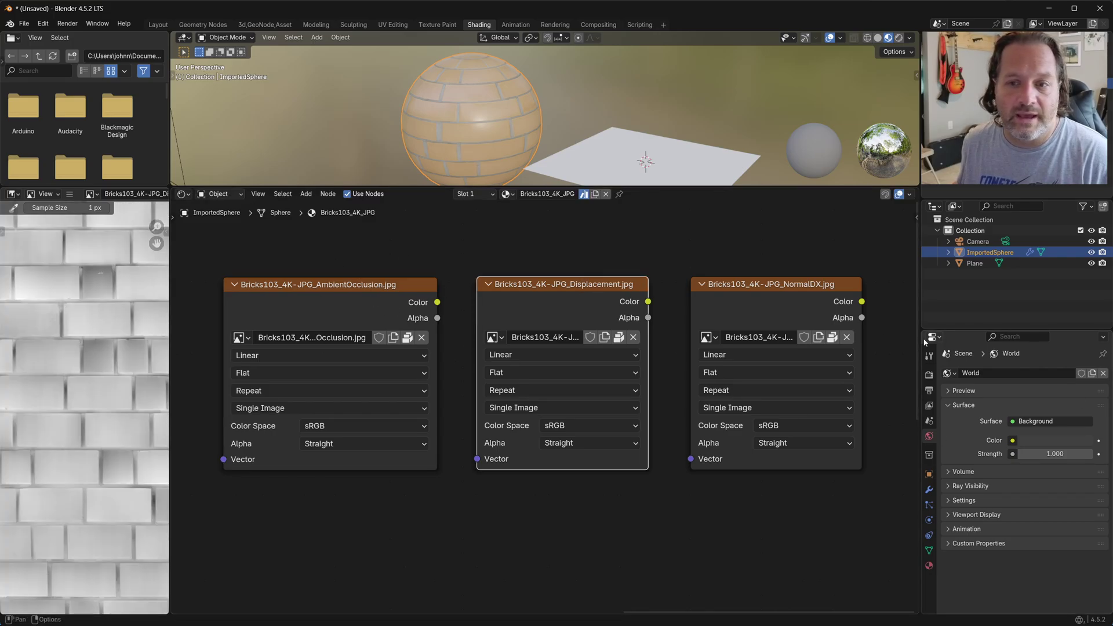
left_click(818, 285)
scroll(31, 375, "down", 4)
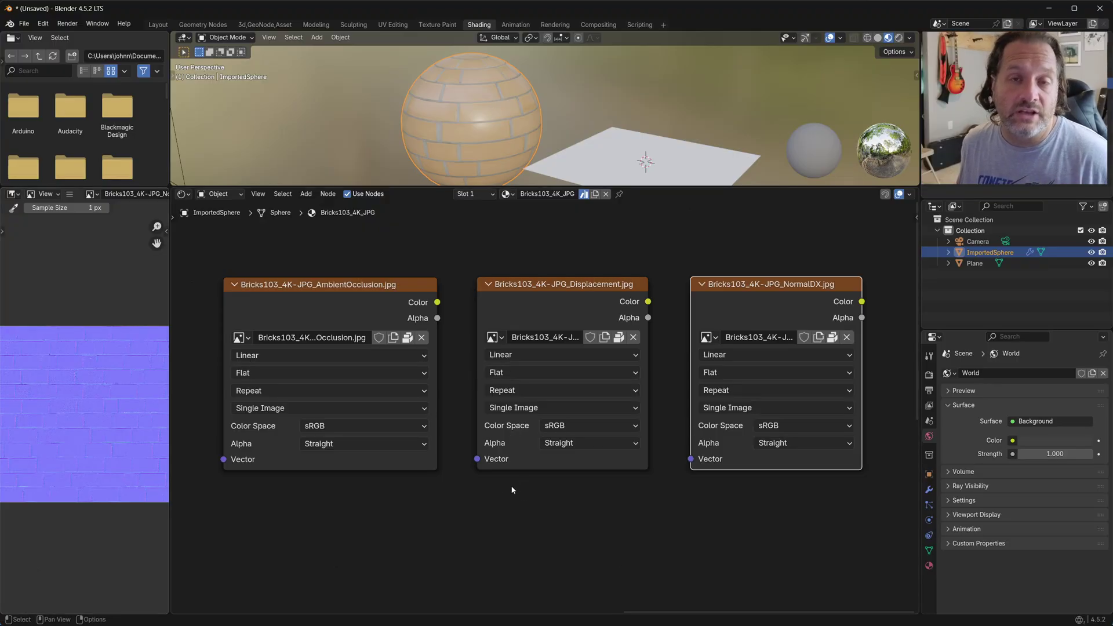
scroll(512, 490, "down", 2)
middle_click_drag(214, 530, 504, 497)
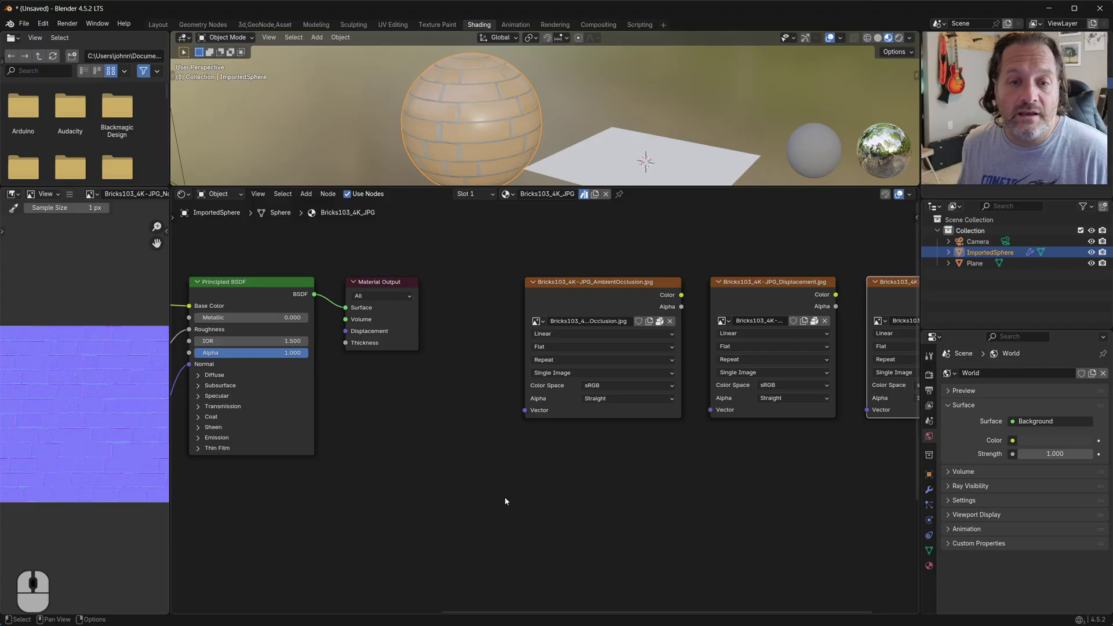
scroll(345, 454, "down", 1)
middle_click_drag(344, 453, 675, 357)
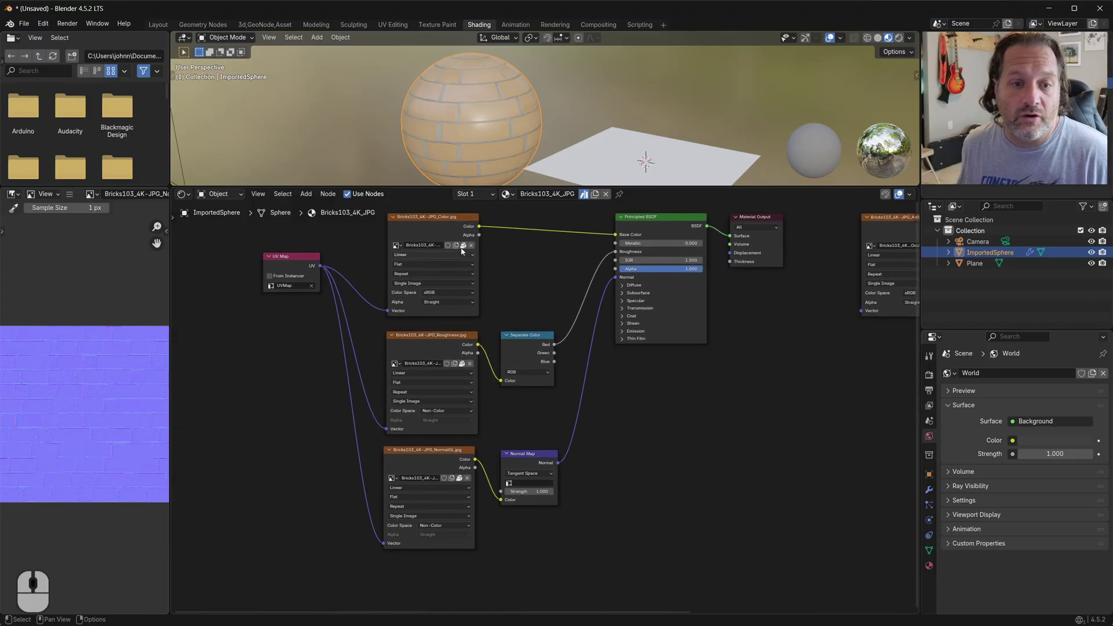
middle_click_drag(879, 451, 498, 494)
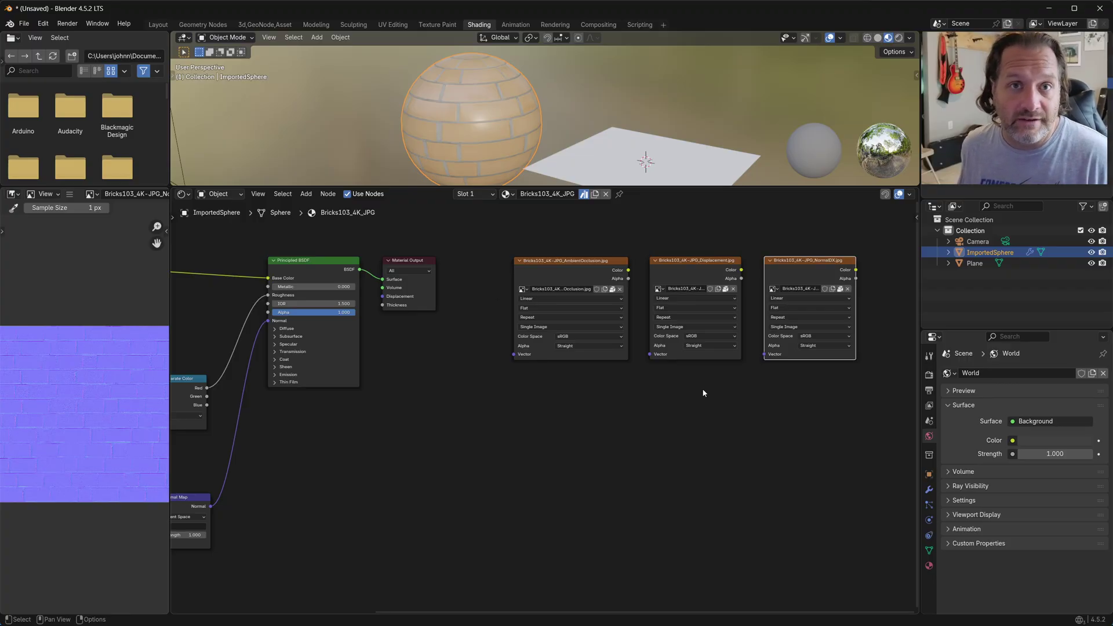
Step: Arrange the AmbientOcclusion texture node above the Color texture node and shift the Principled BSDF and Material Output away from the textures to make room
middle_click_drag(704, 393, 394, 234, "shift")
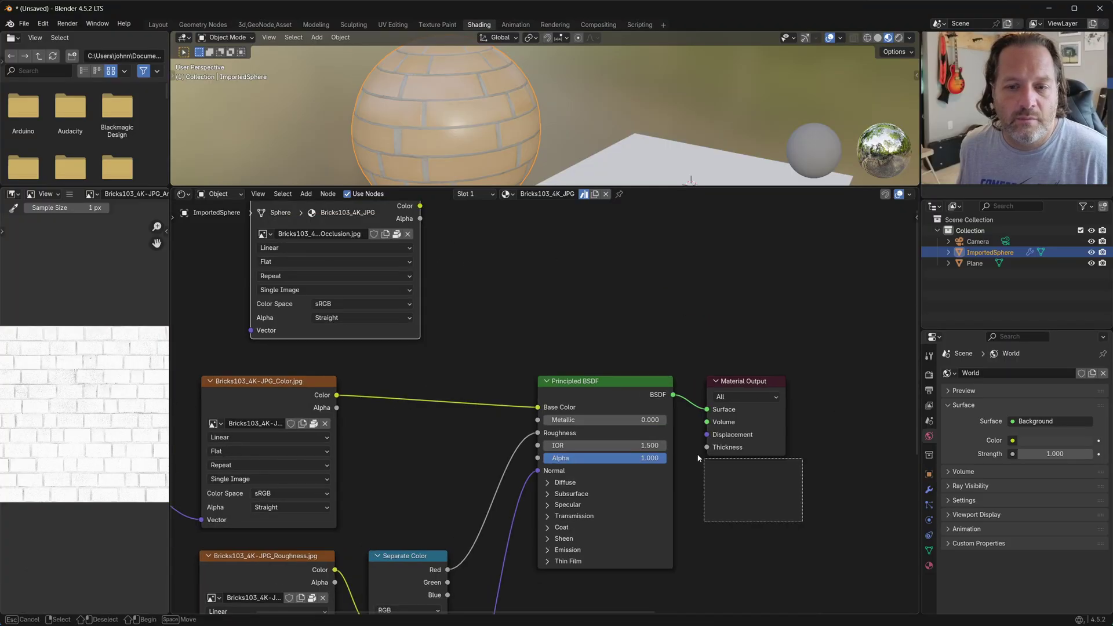
key("g")
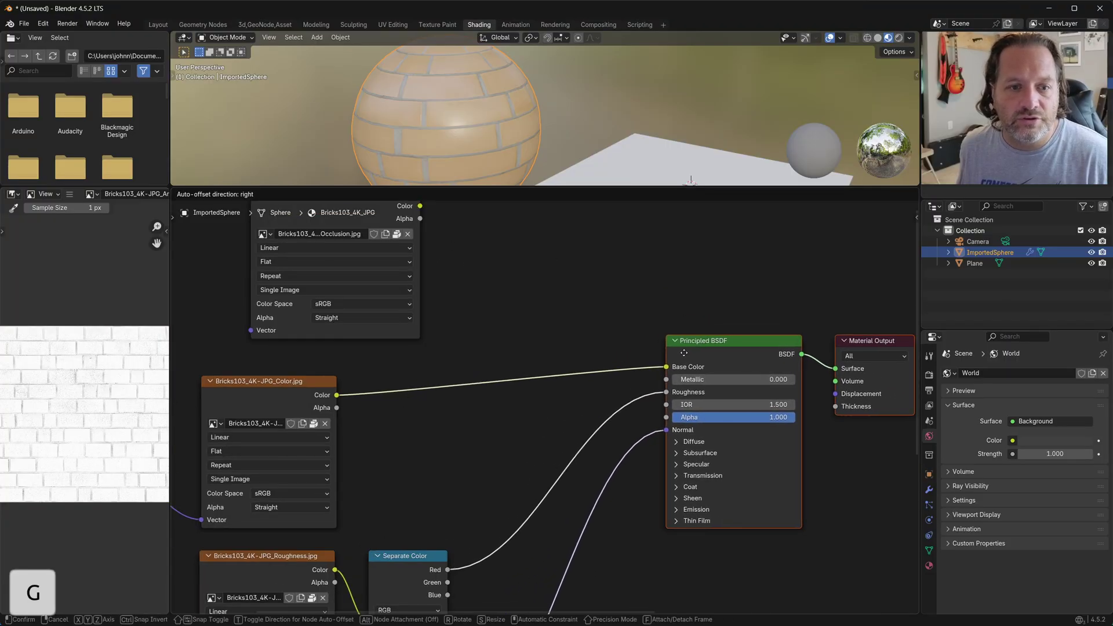
left_click(367, 246)
left_click_drag(367, 246, 331, 296)
Step: Insert a Mix Color node between the Color texture and Base Color, and connect the AmbientOcclusion color to its B input
key("shift+a")
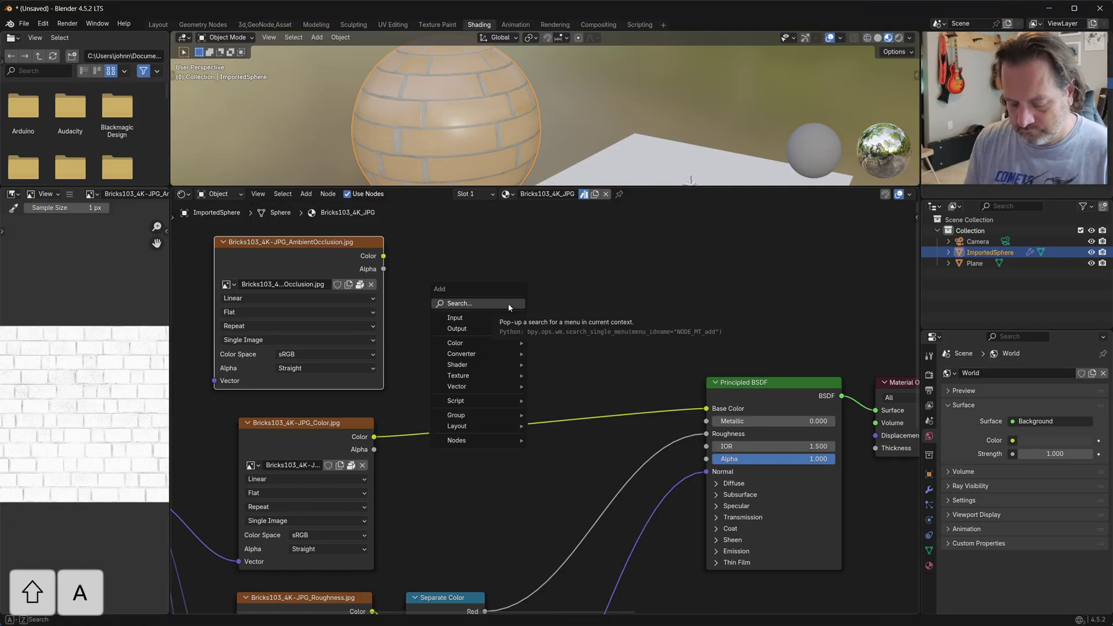
type("color")
key("Return")
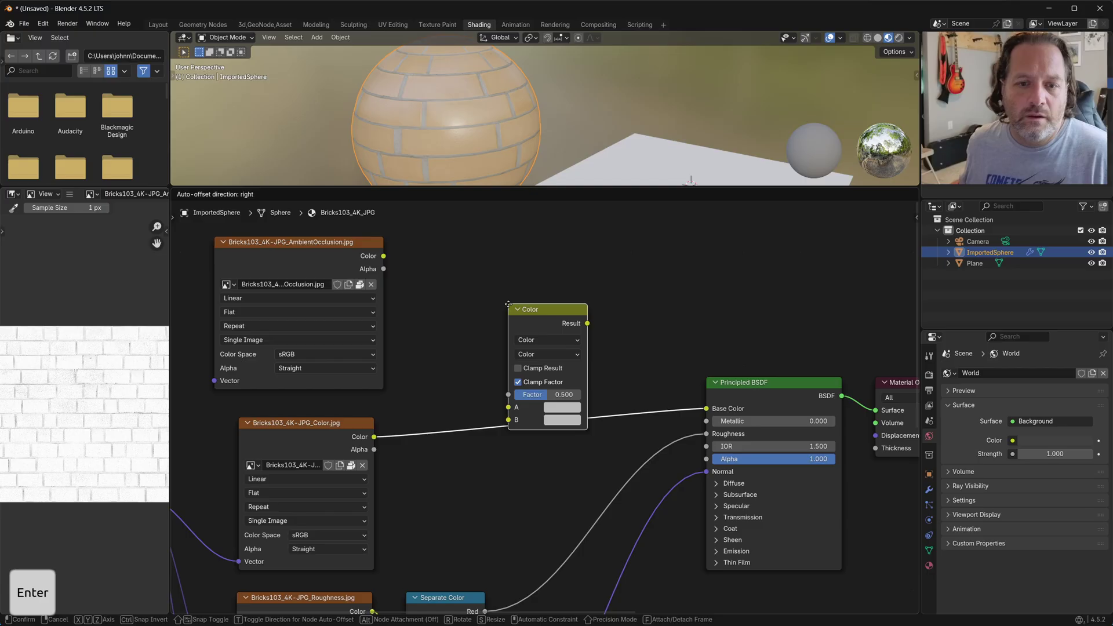
left_click(528, 348)
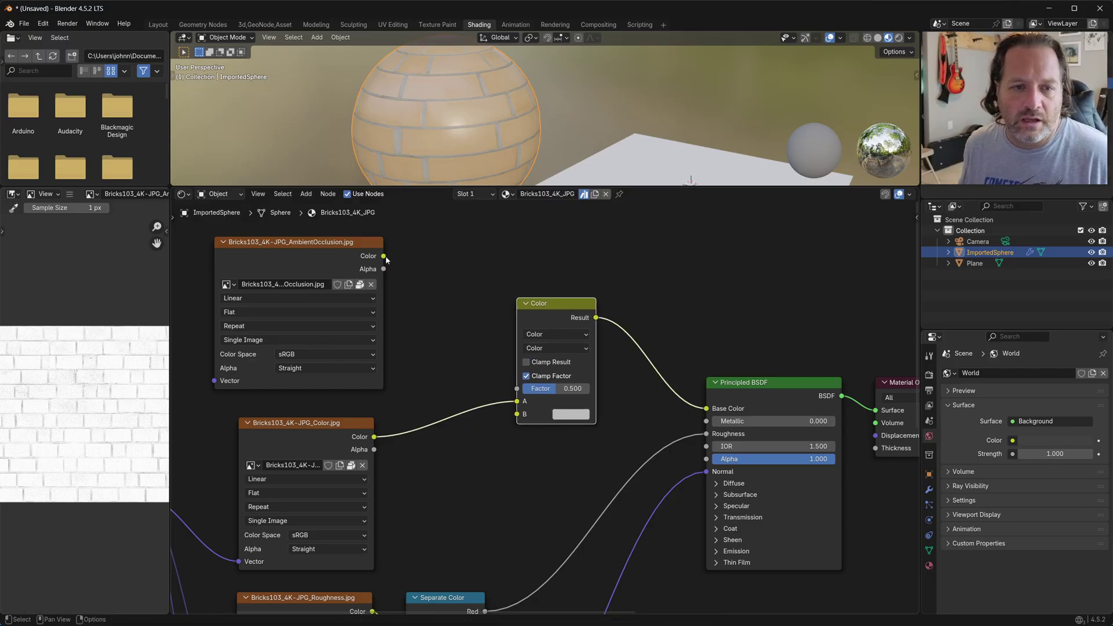
left_click_drag(383, 256, 580, 388)
Step: Set the Mix Color node to Multiply with a factor of 1.000, and mute and unmute it to compare the sphere's shading
left_click(547, 348)
left_click(554, 402)
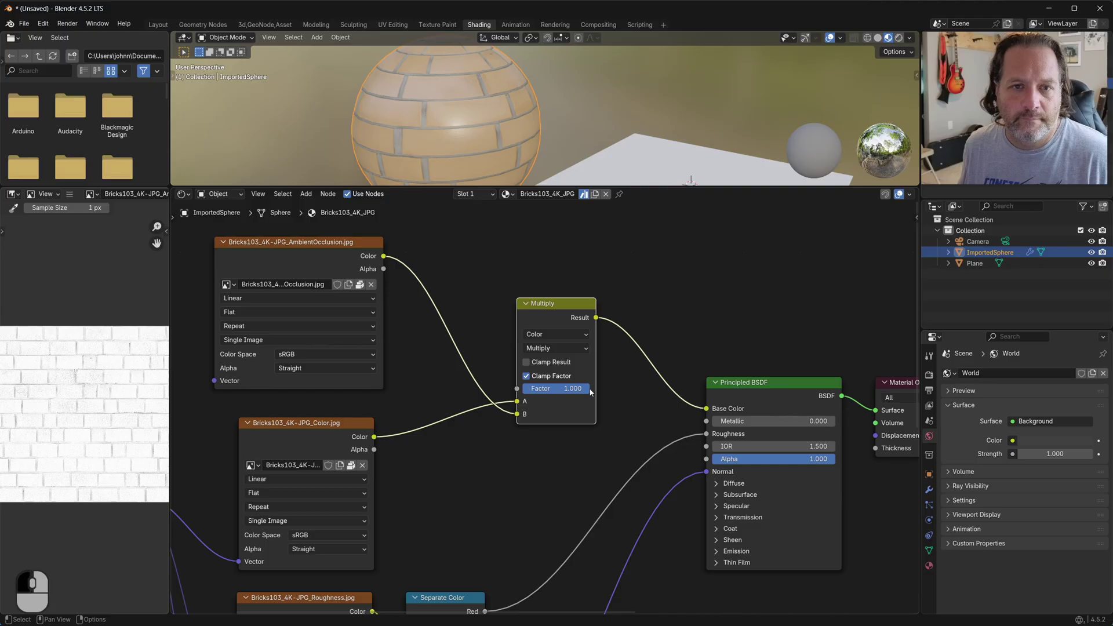
left_click(547, 308)
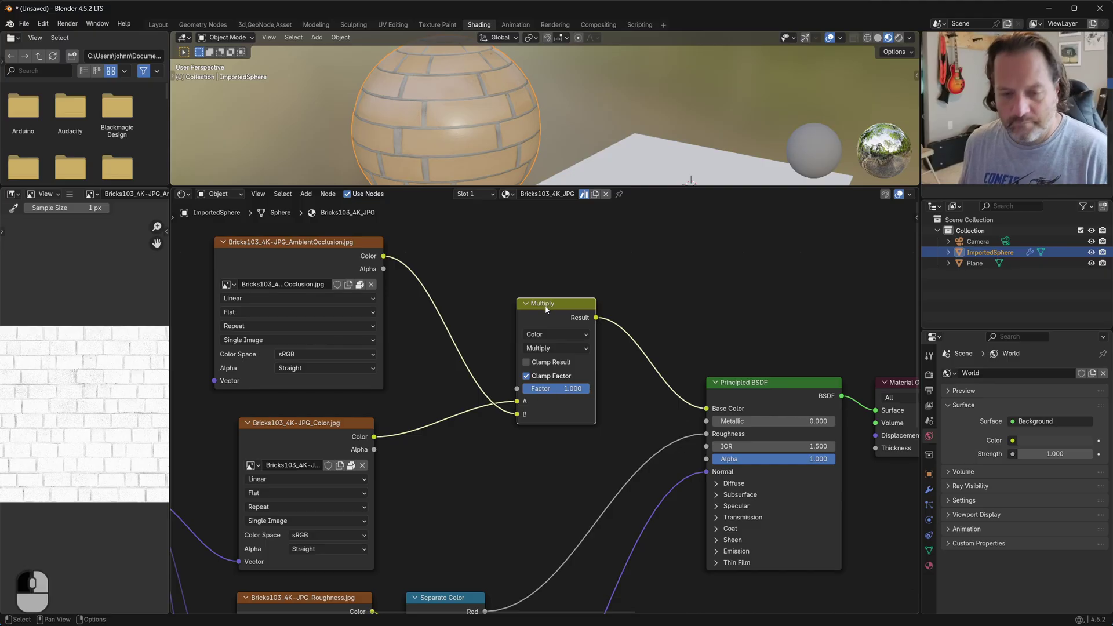
key("m")
key("m")
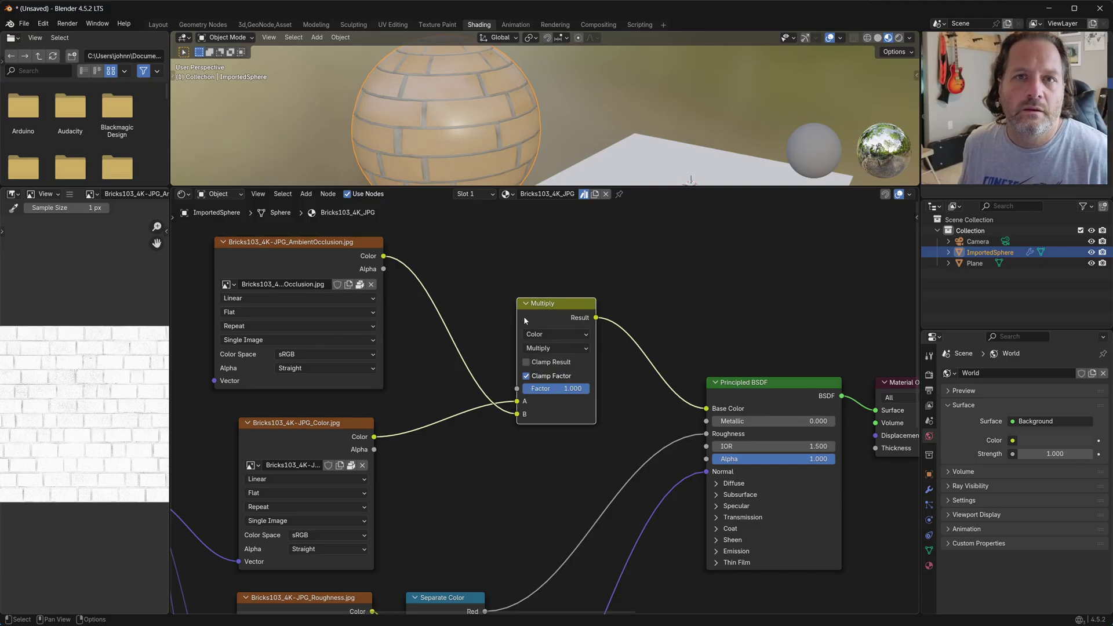
Step: Insert an RGB Curves node between the AmbientOcclusion texture and the Multiply node, and pull its curve down through about 0.72, 0.345
key("g")
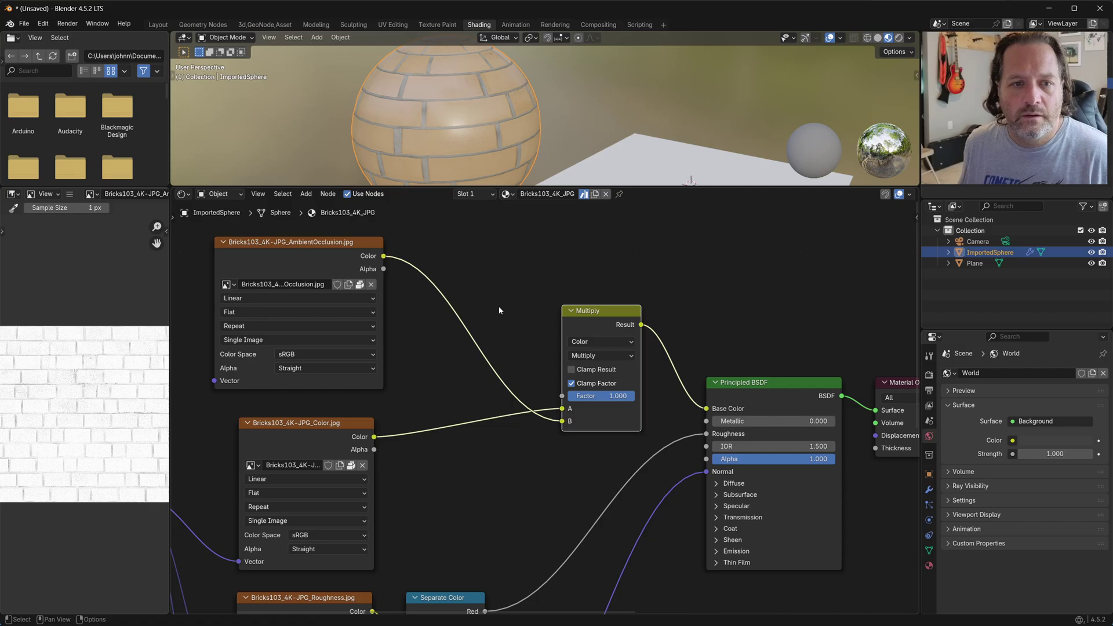
key("shift+a")
type("rgb")
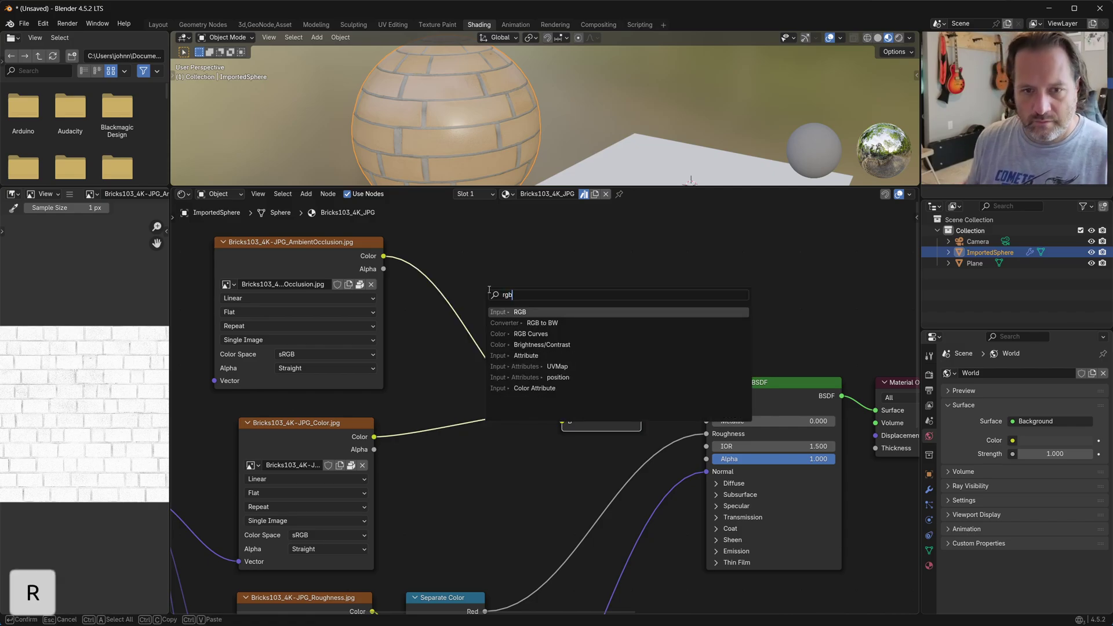
key("Down")
key("Down")
key("Return")
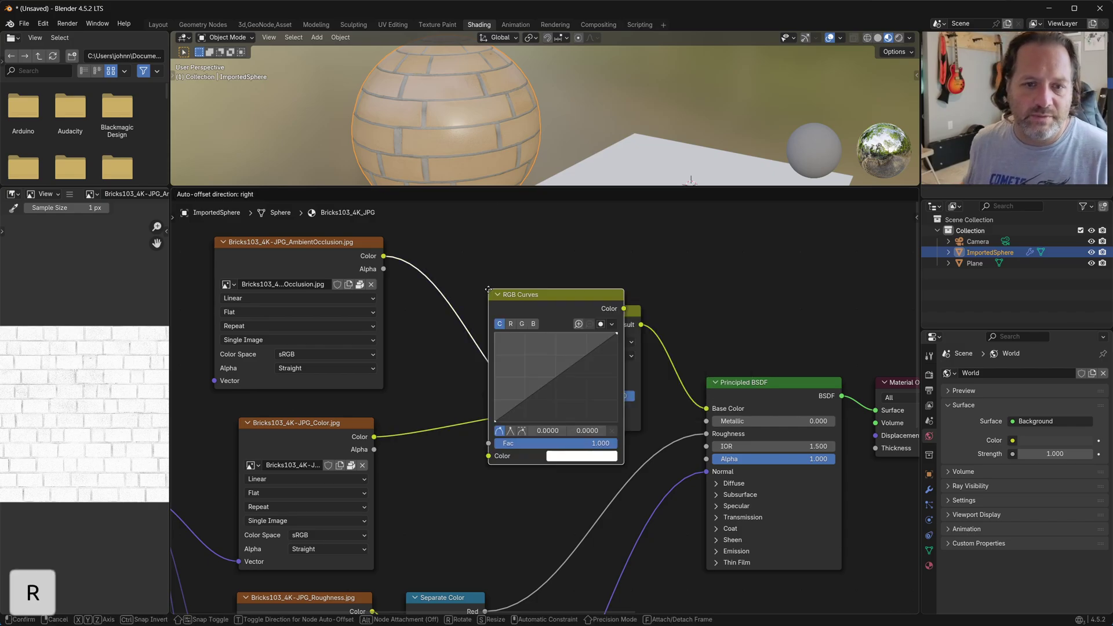
left_click(410, 229)
left_click_drag(481, 314, 505, 332)
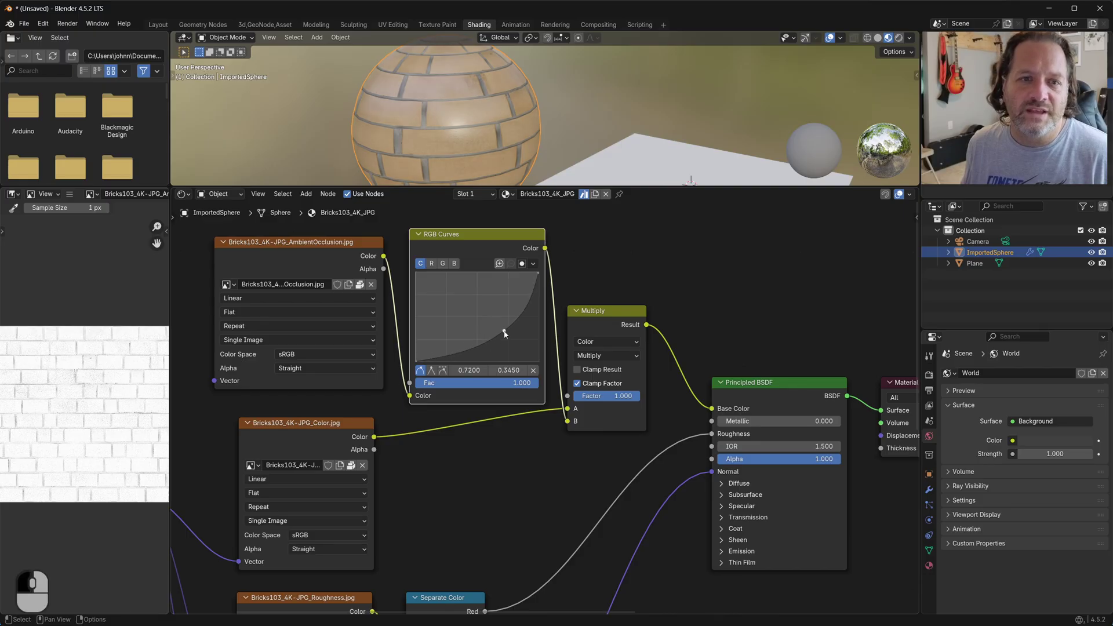
middle_click_drag(478, 168, 479, 92)
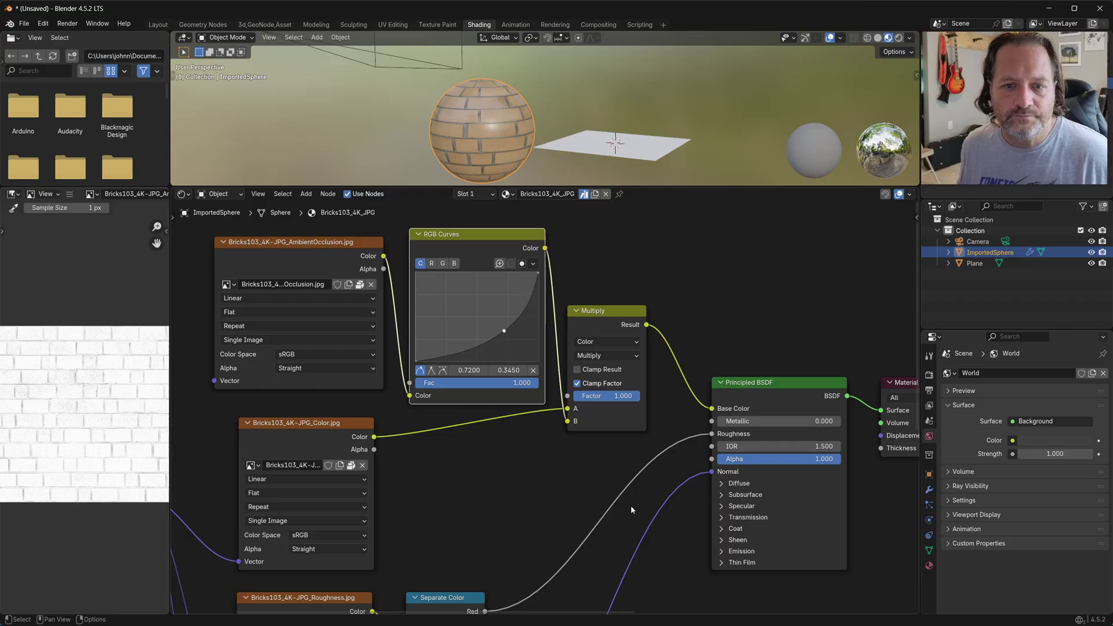
Step: Relocate the Displacement texture node below the Principled BSDF and move the Material Output farther from the shader to make room
scroll(630, 506, "down", 2)
left_click(861, 283)
key("g")
left_click(524, 439)
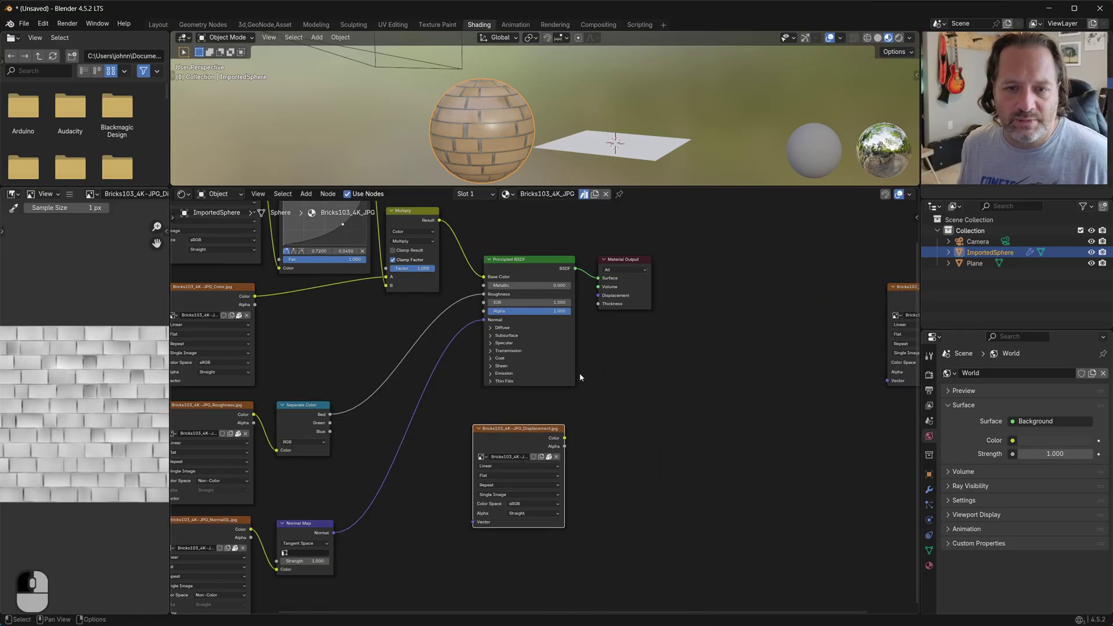
left_click_drag(624, 290, 801, 334)
scroll(728, 332, "up", 2)
left_click_drag(510, 441, 697, 391)
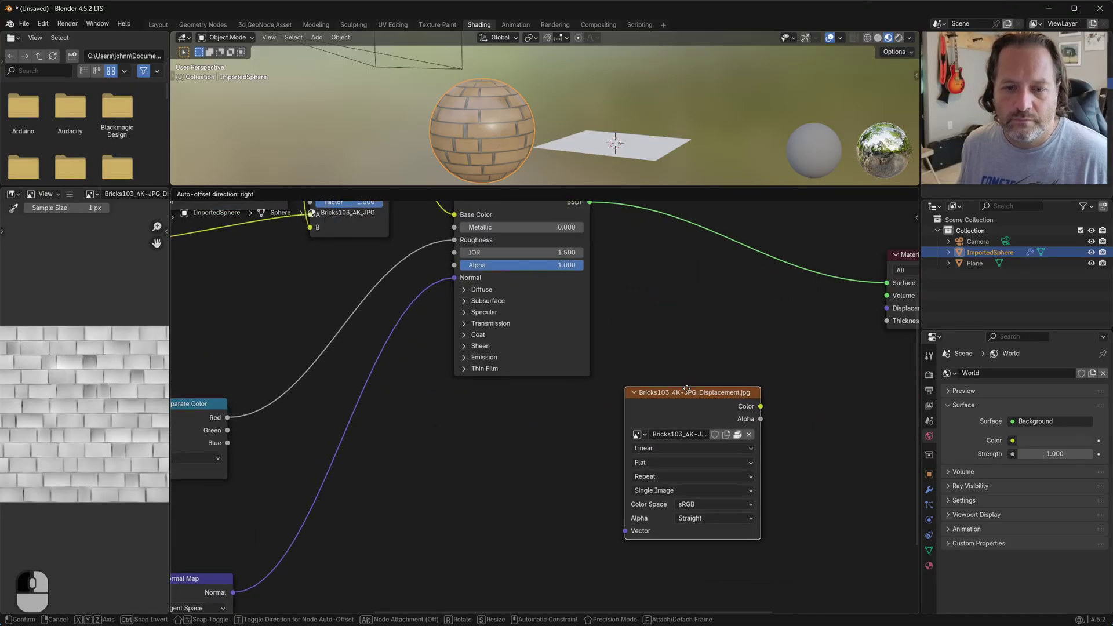
Step: Connect the UV Map node's UV output to the Displacement texture's Vector input
scroll(774, 356, "down", 3)
left_click_drag(211, 340, 583, 450)
scroll(590, 436, "up", 6)
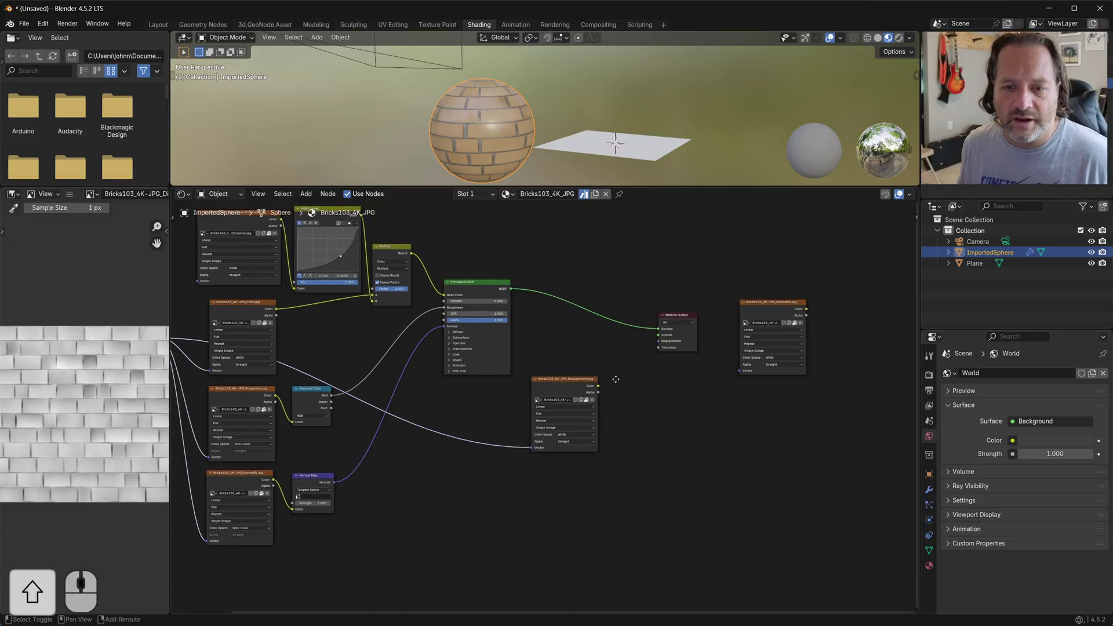
Step: Add a Displacement node fed by the Displacement texture's color through Height, and connect it to the Material Output's Displacement input
left_click_drag(489, 357, 550, 348)
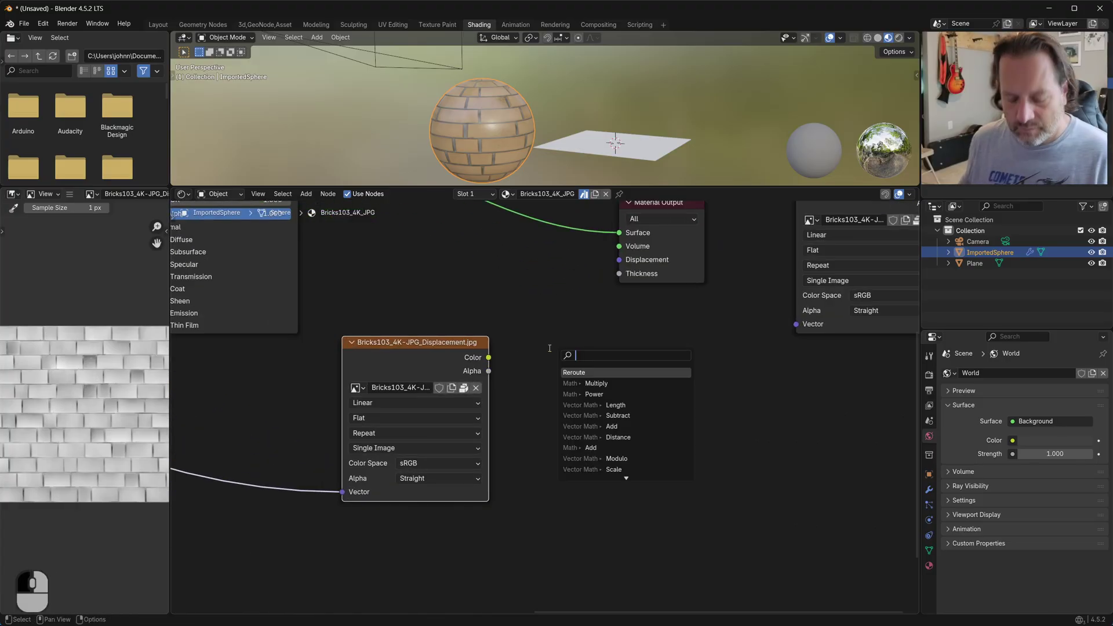
type("displ")
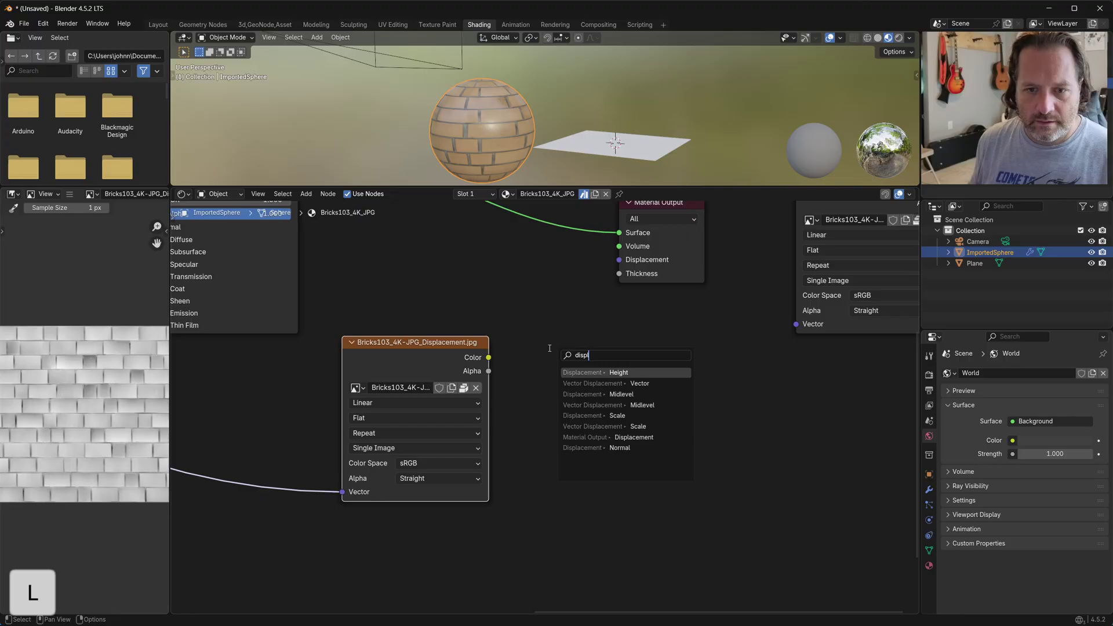
key("Return")
left_click(516, 328)
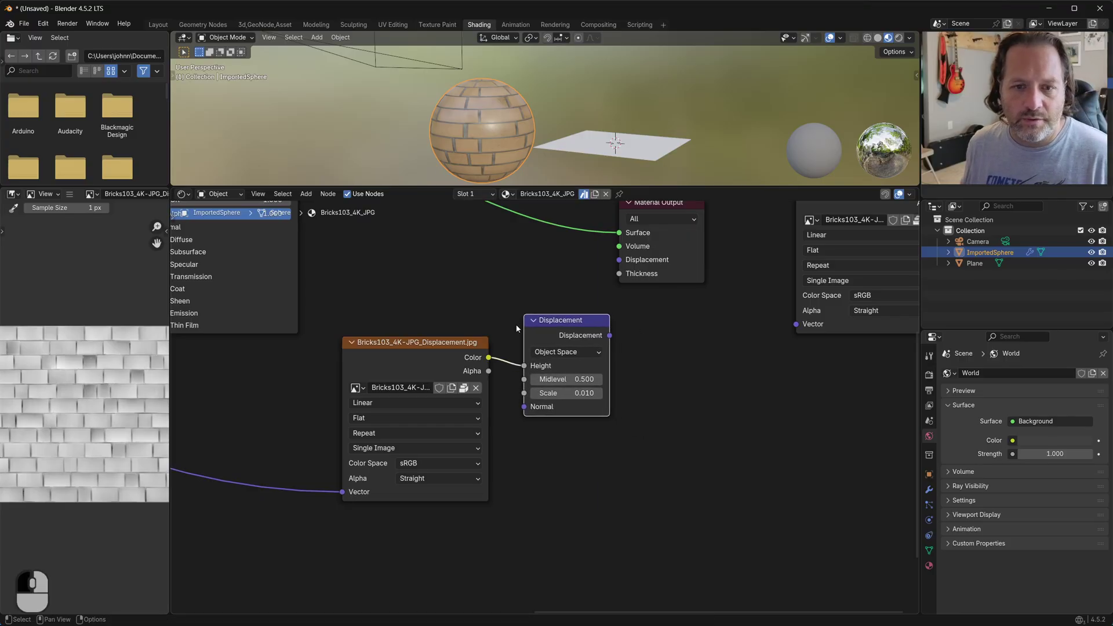
left_click_drag(615, 334, 620, 260)
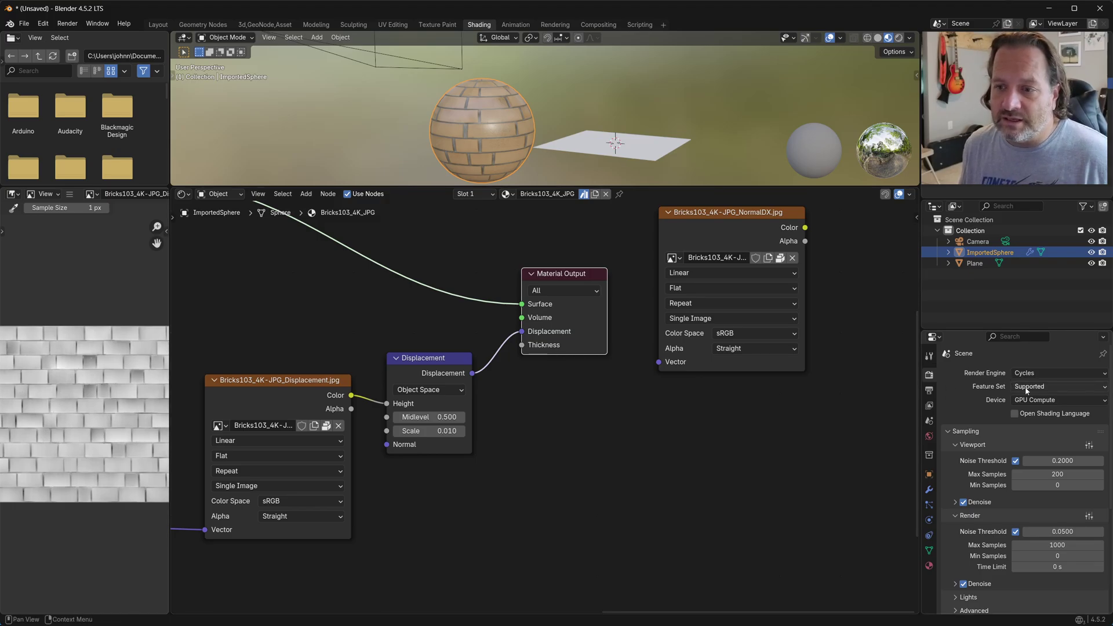
Step: Set the Cycles feature set to Experimental and add a Subdivision Surface modifier to the brick sphere
left_click(1028, 387)
left_click(1021, 411)
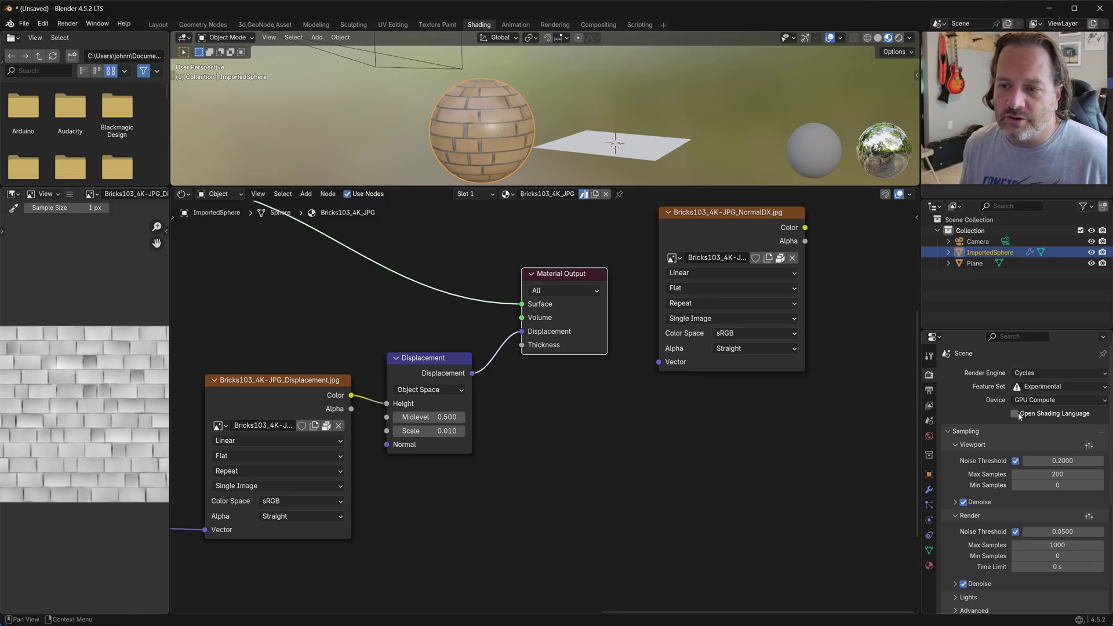
left_click(930, 490)
left_click(1070, 377)
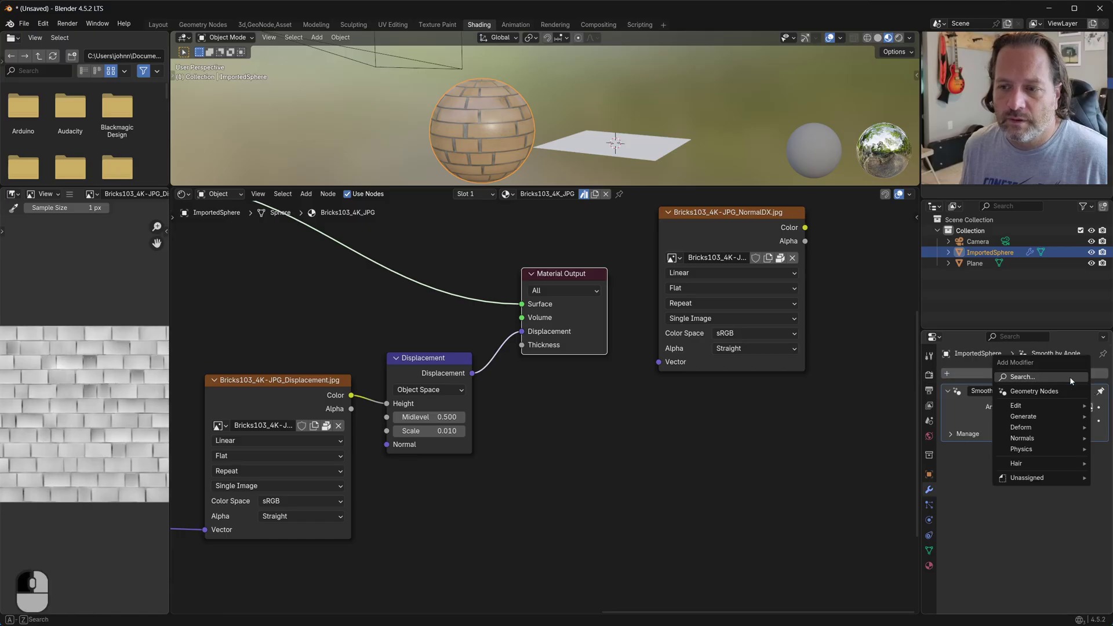
mouse_move(1038, 416)
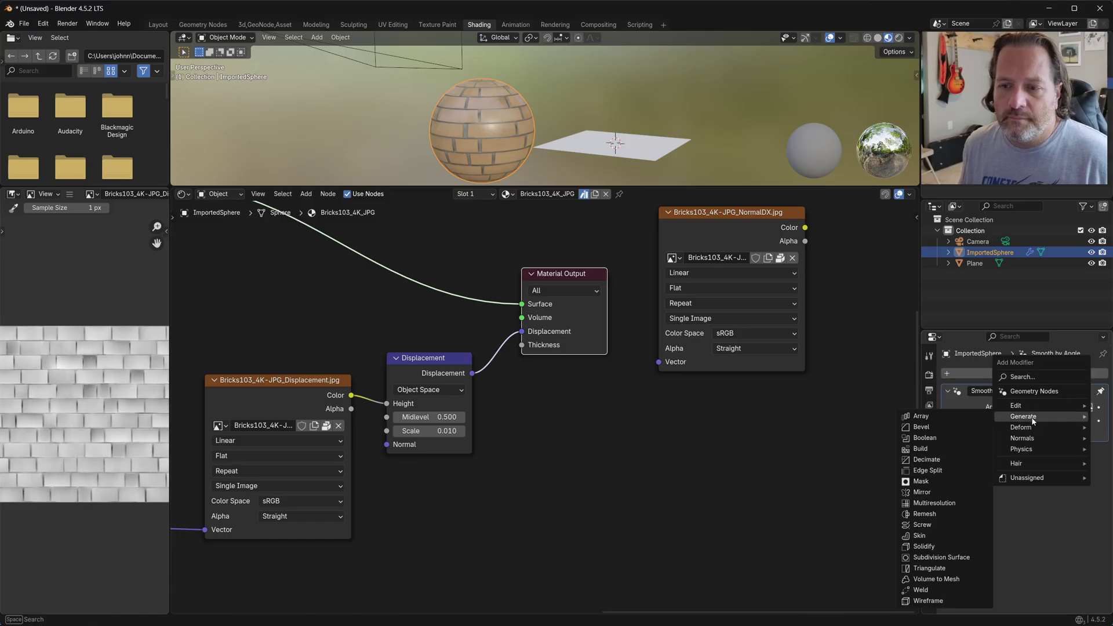
left_click(964, 559)
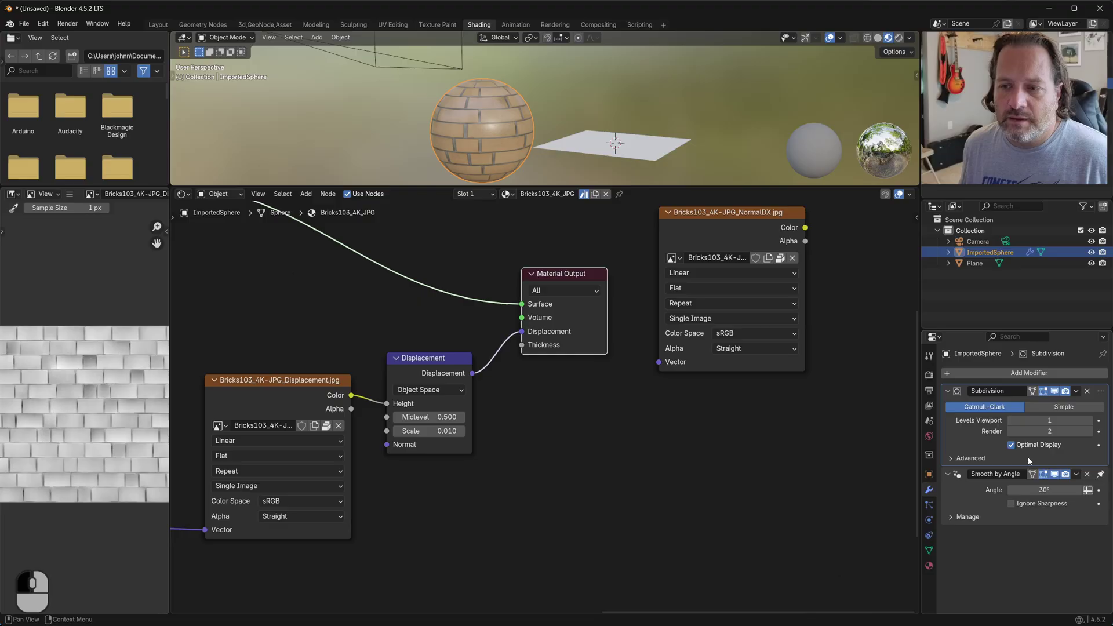
Step: Remove the sphere's Smooth by Angle modifier and enable Adaptive Subdivision on its Subdivision modifier
left_click(950, 458)
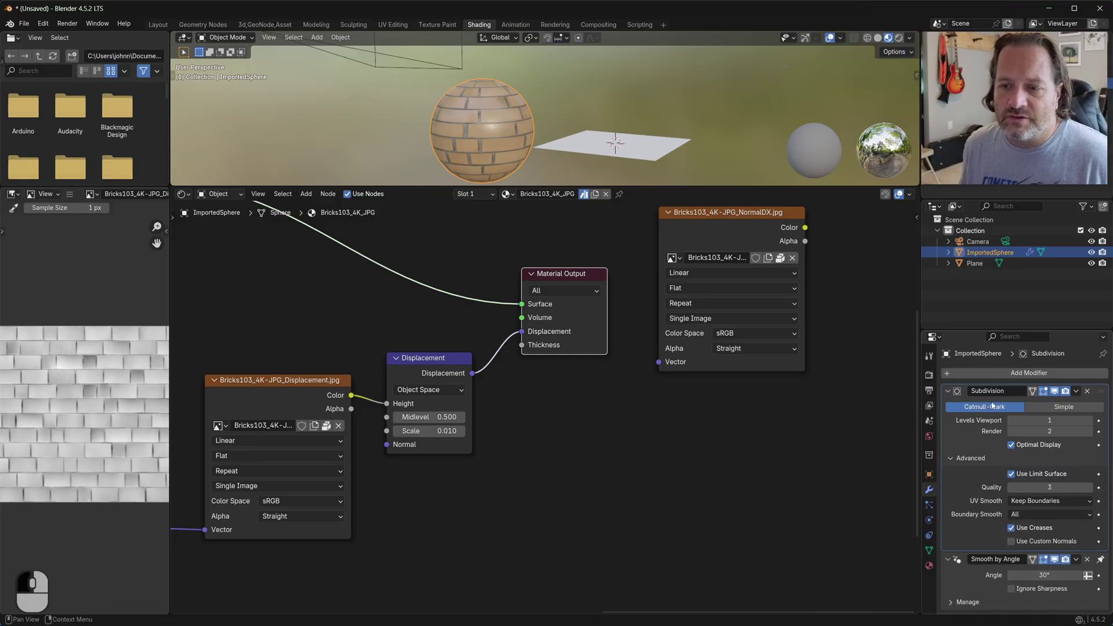
left_click(1087, 560)
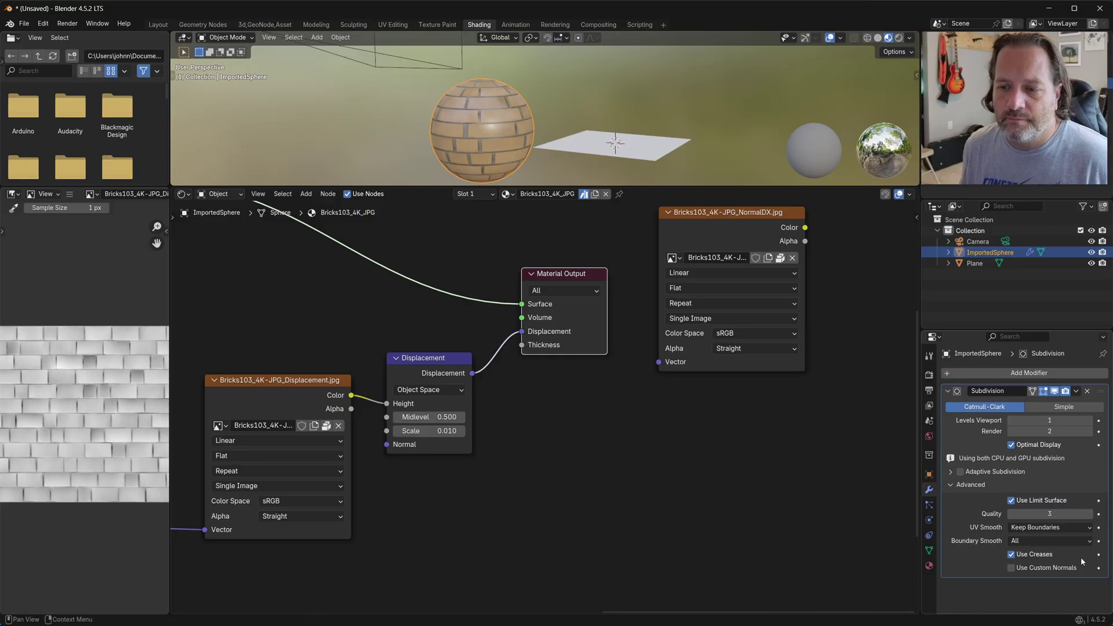
left_click(963, 472)
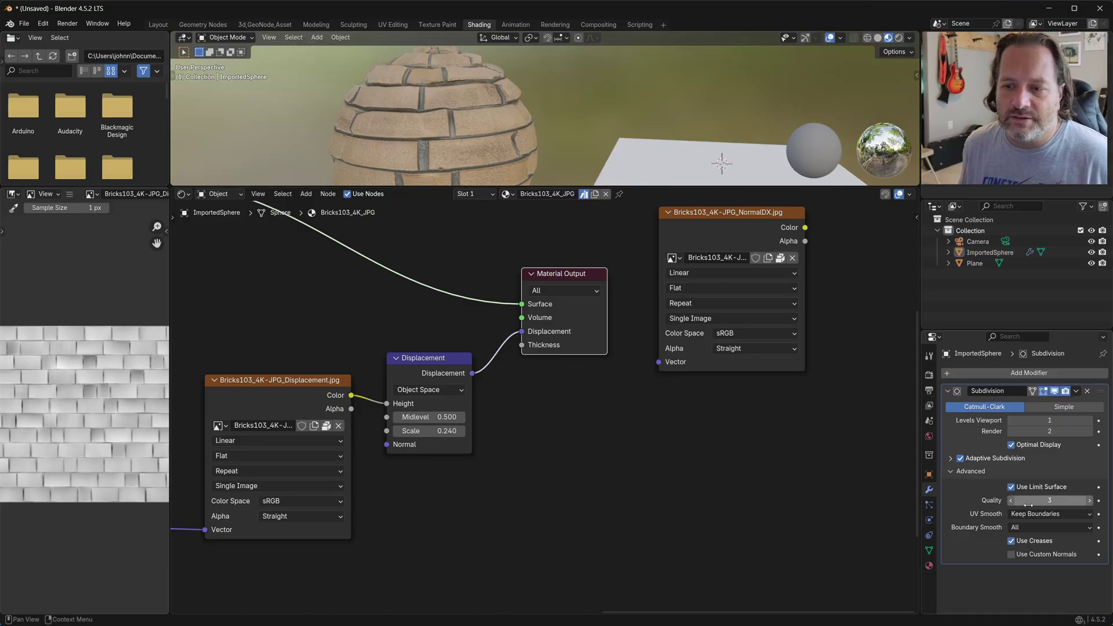
Step: Set the Subdivision modifier's quality to 4 and its viewport and render levels to 3, and enlarge the 3D viewport to inspect the sphere
left_click_drag(1070, 501, 1078, 505)
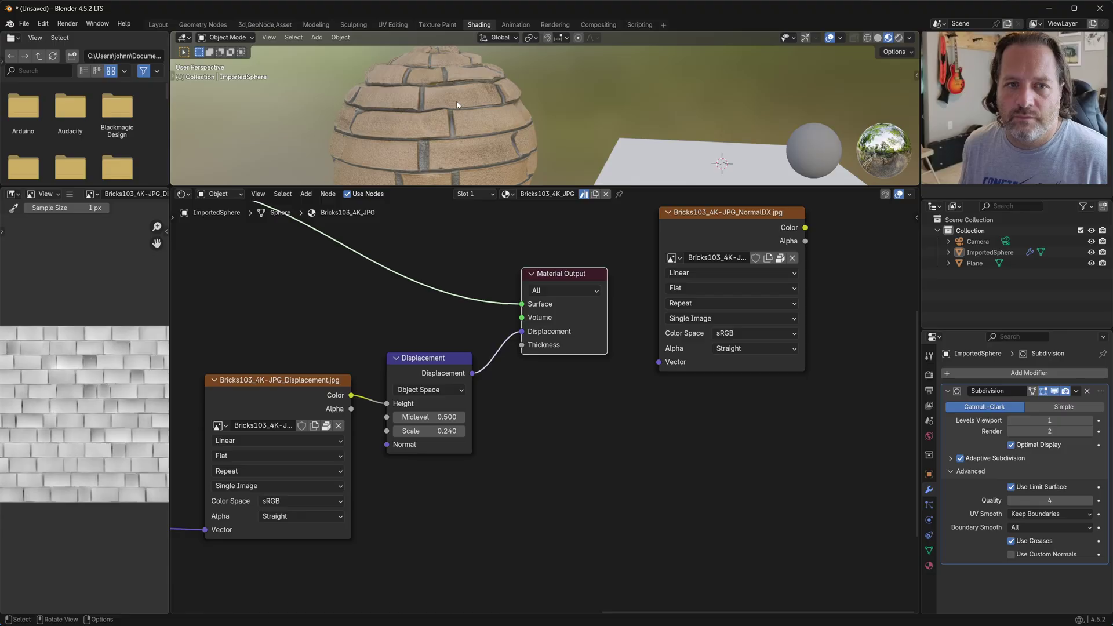
left_click_drag(1066, 431, 1076, 420)
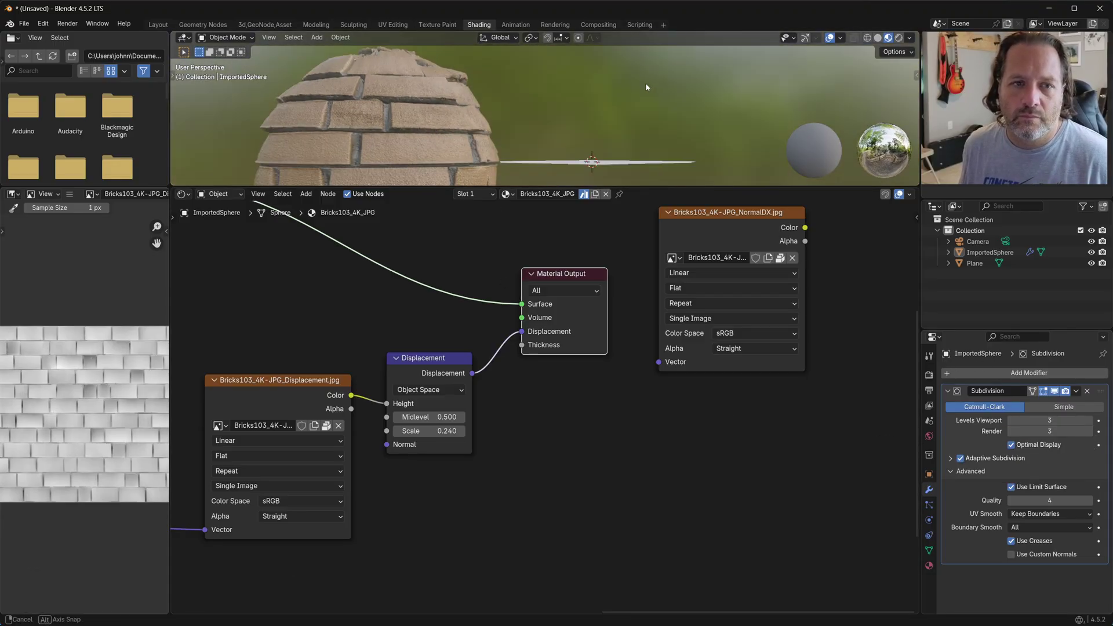
left_click_drag(479, 187, 479, 284)
middle_click_drag(499, 209, 493, 186)
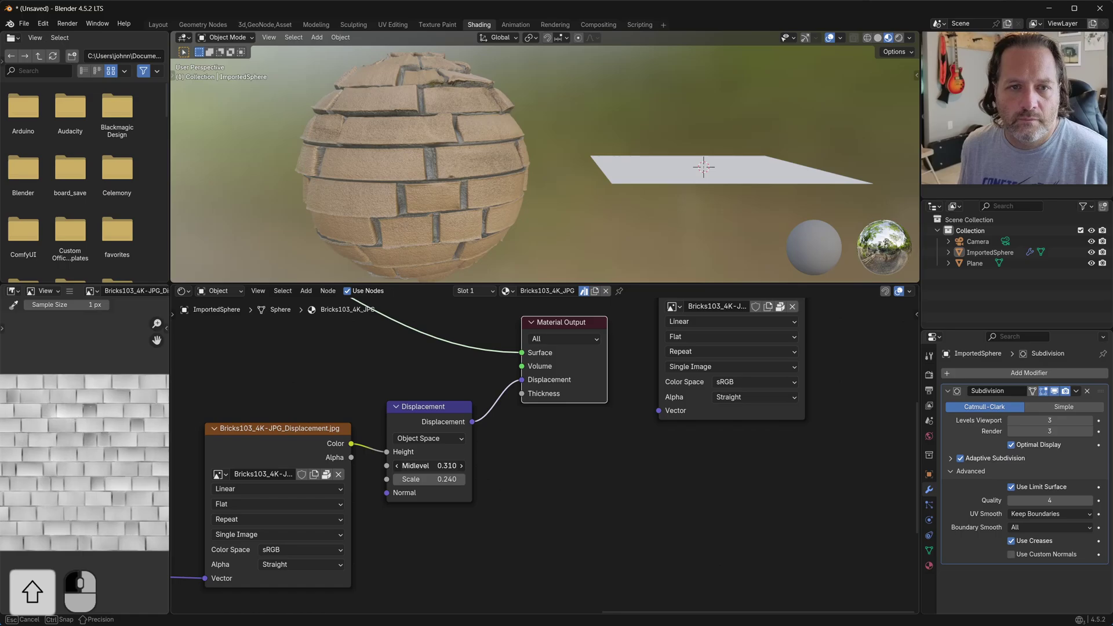
Step: Fine-tune the Displacement node's Midlevel and Scale to soften the brick relief on the sphere
left_click_drag(429, 466, 409, 479)
scroll(471, 410, "down", 2)
scroll(472, 409, "down", 2)
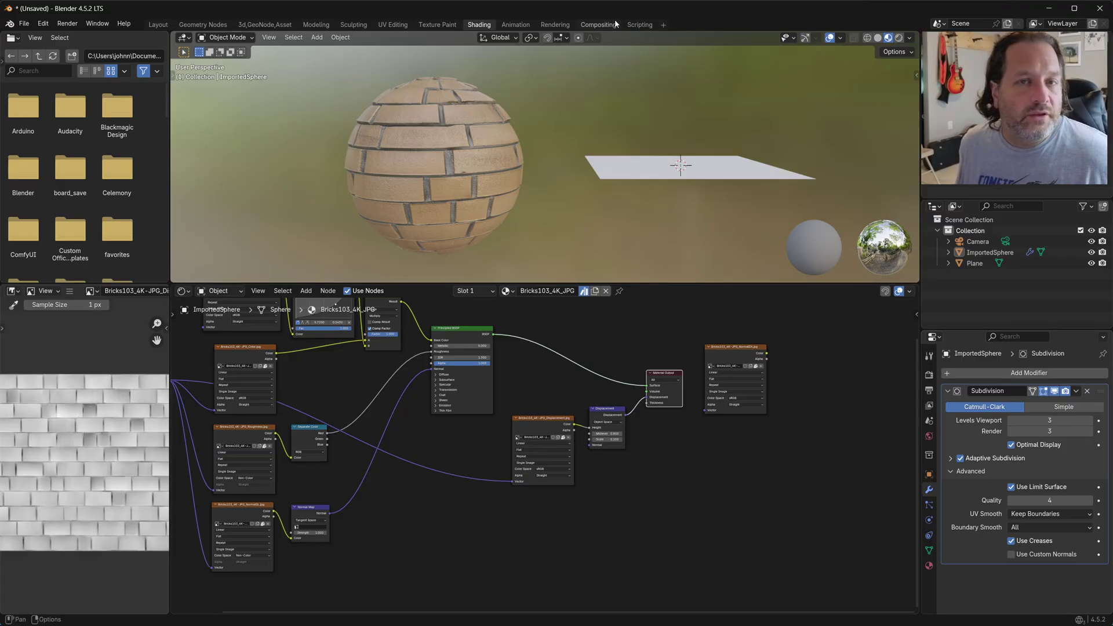
scroll(617, 304, "up", 2)
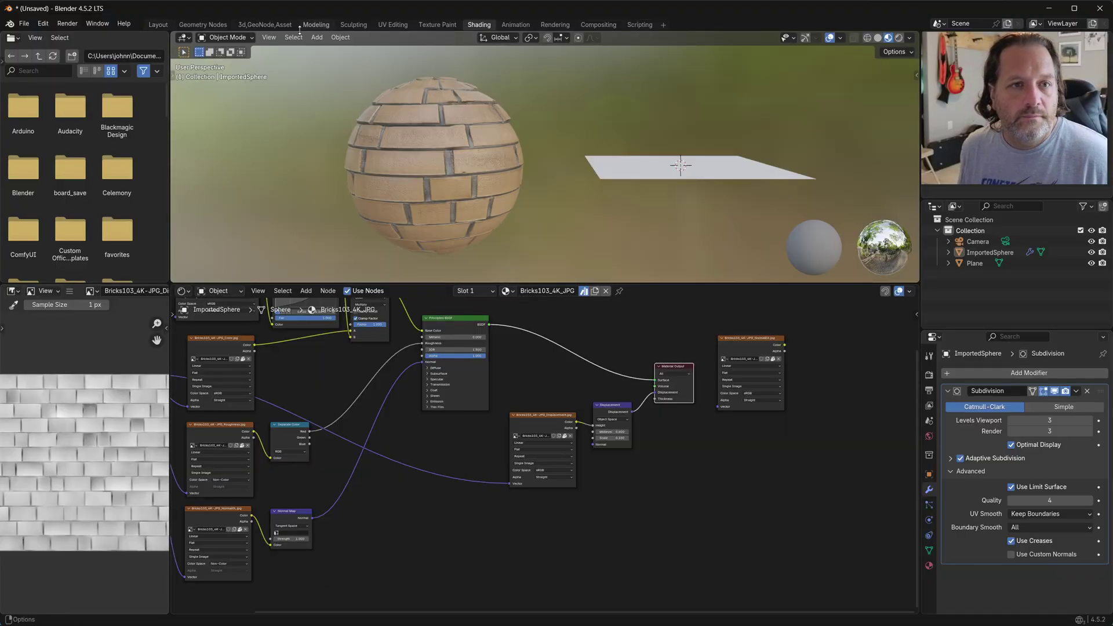
Step: Switch to the Layout workspace, enlarge the timeline area and turn it into an Asset Browser
left_click(157, 24)
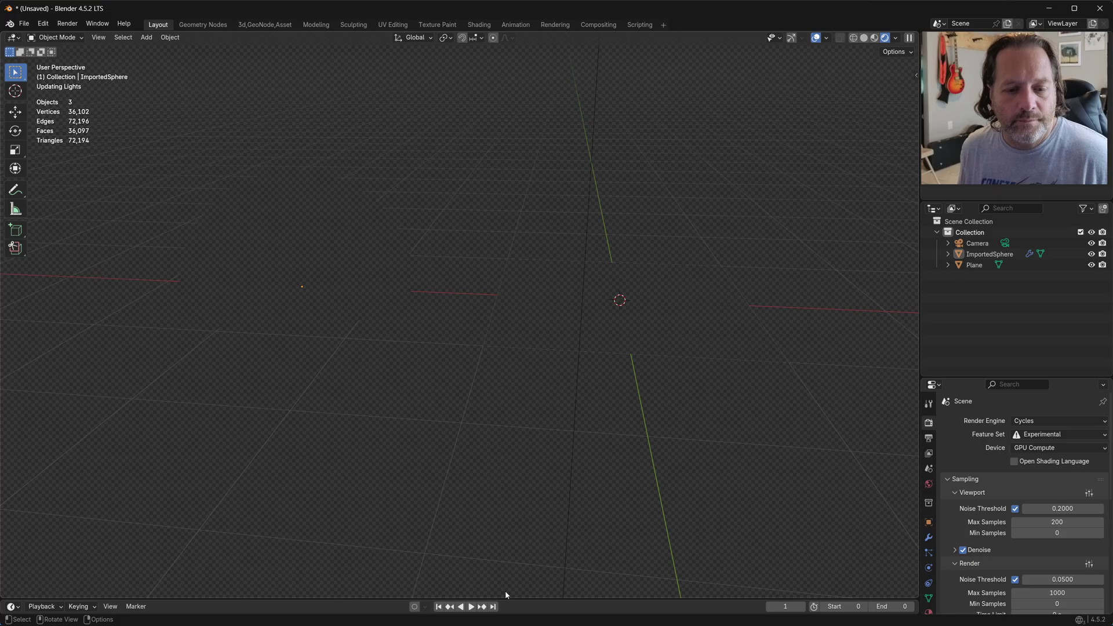
left_click_drag(506, 599, 498, 237)
left_click(12, 245)
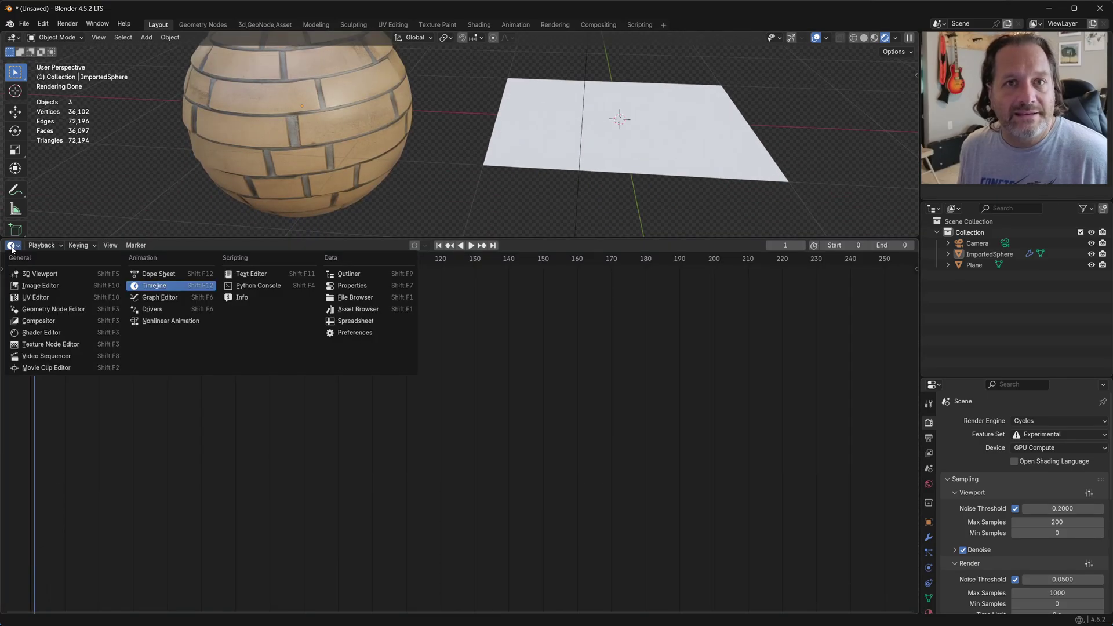
left_click(355, 309)
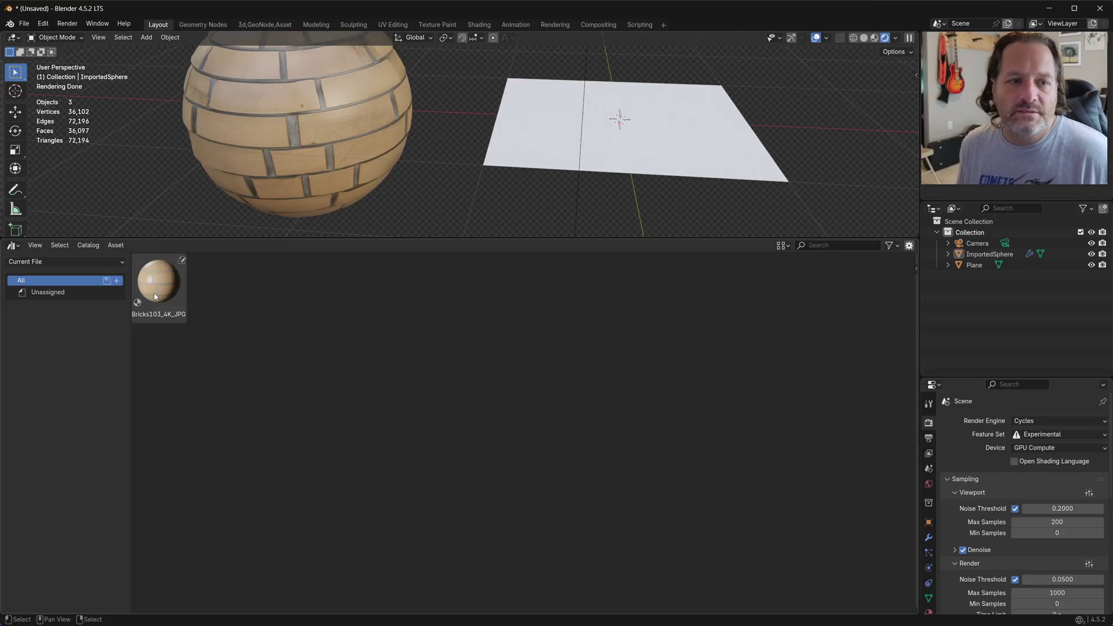
Step: Show the metadata of the Bricks103_4K_JPG asset in a widened sidebar to examine its license and author
key("n")
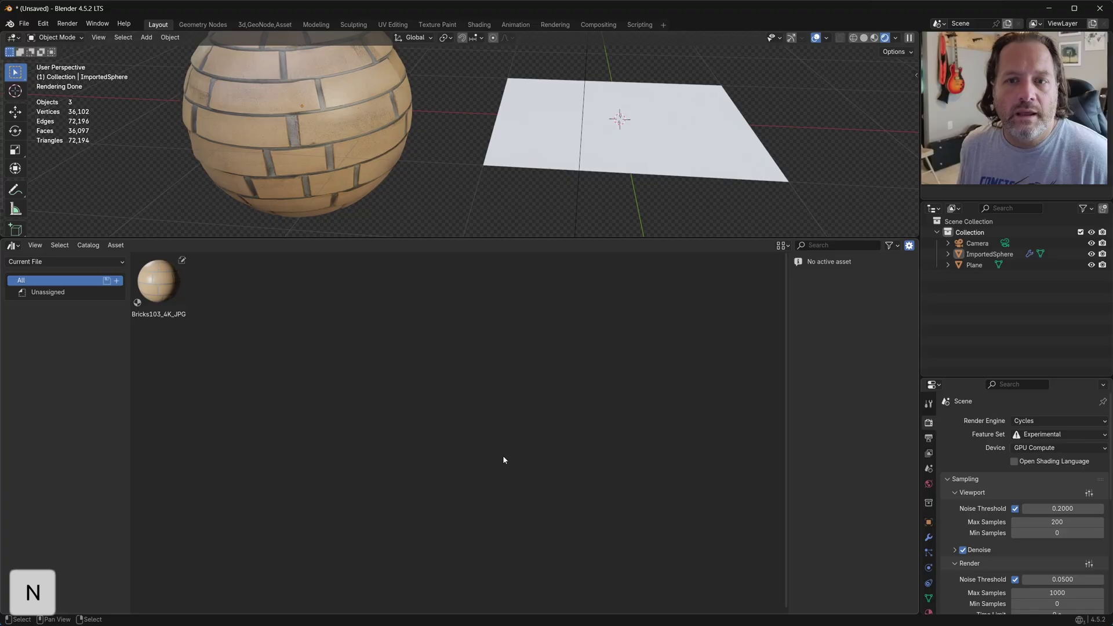
left_click(176, 290)
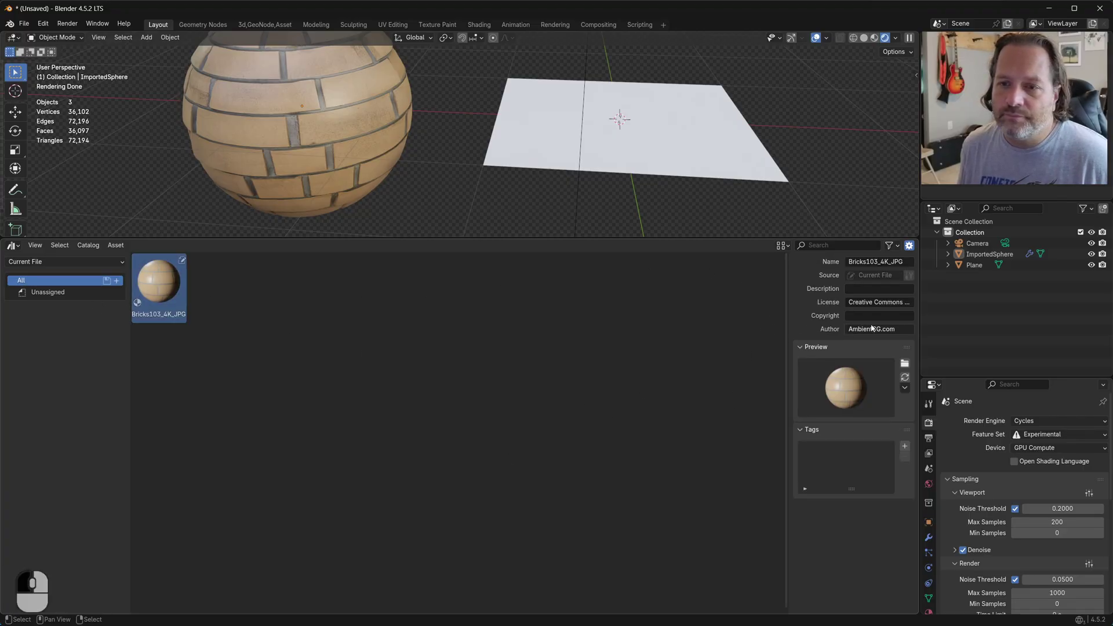
left_click_drag(788, 316, 613, 316)
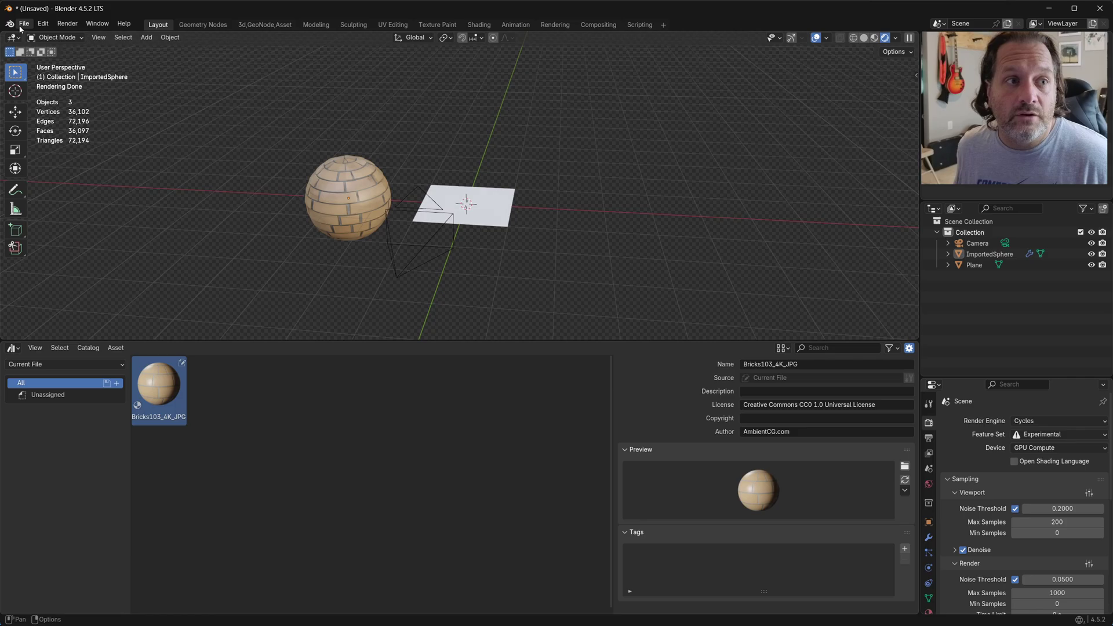
Step: Import the material WoodFloor067B_2K-JPG.zip and move its preview sphere clear of the plane and the brick sphere
left_click(24, 24)
left_click(168, 221)
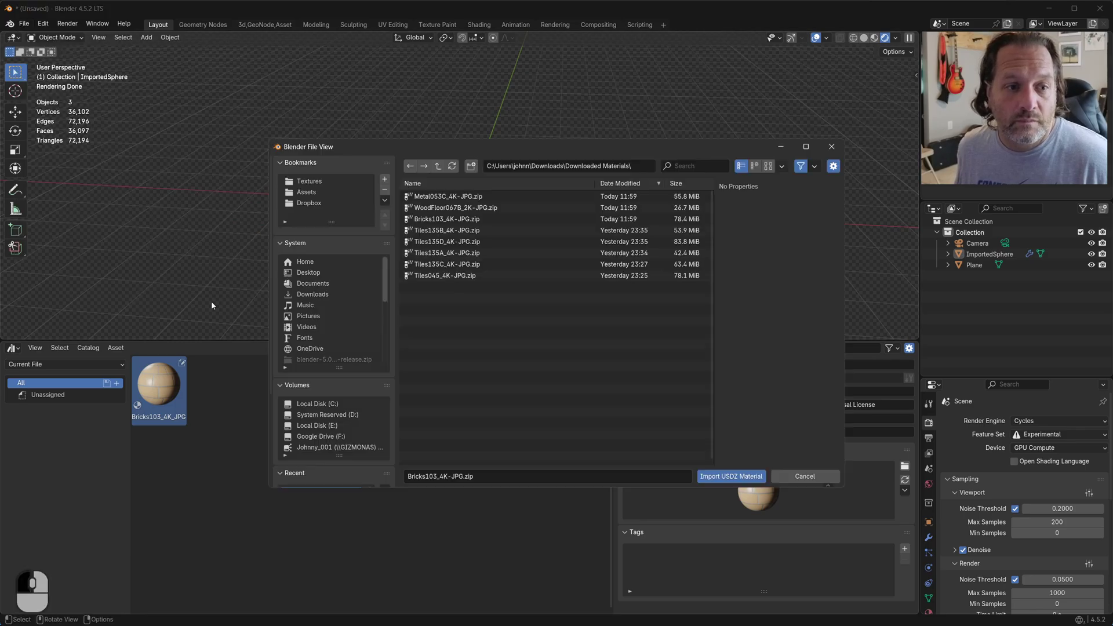
double_click(534, 206)
key("g")
left_click(107, 72)
Step: Import the material Metal053C_4K-JPG.zip and place its preview sphere on the side of the plane opposite the brick sphere
left_click(23, 24)
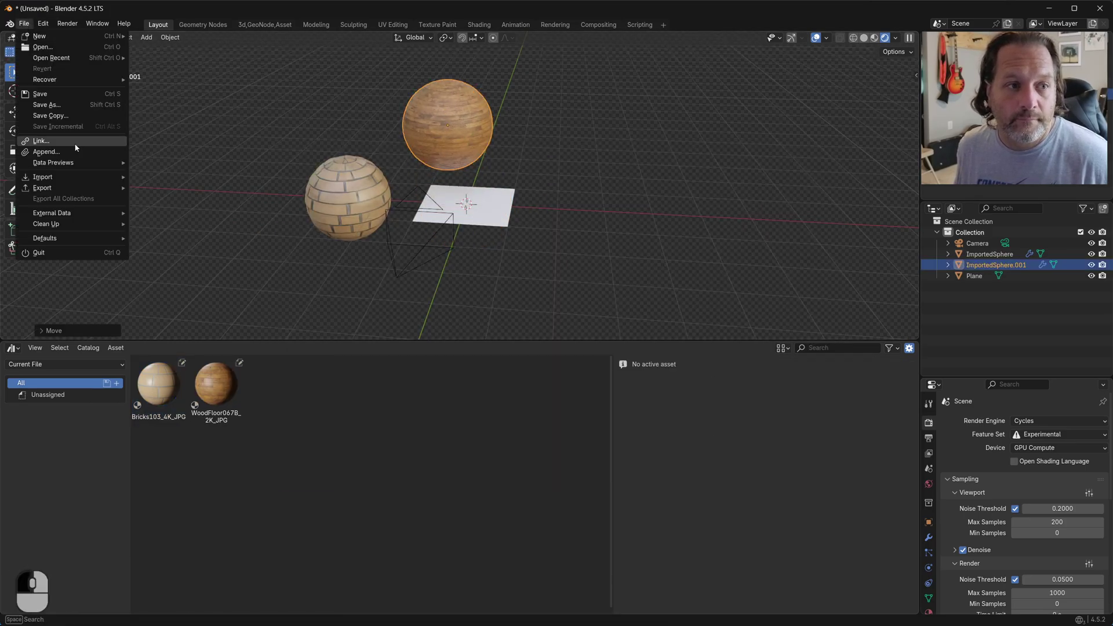
mouse_move(52, 174)
left_click(174, 307)
left_click(424, 197)
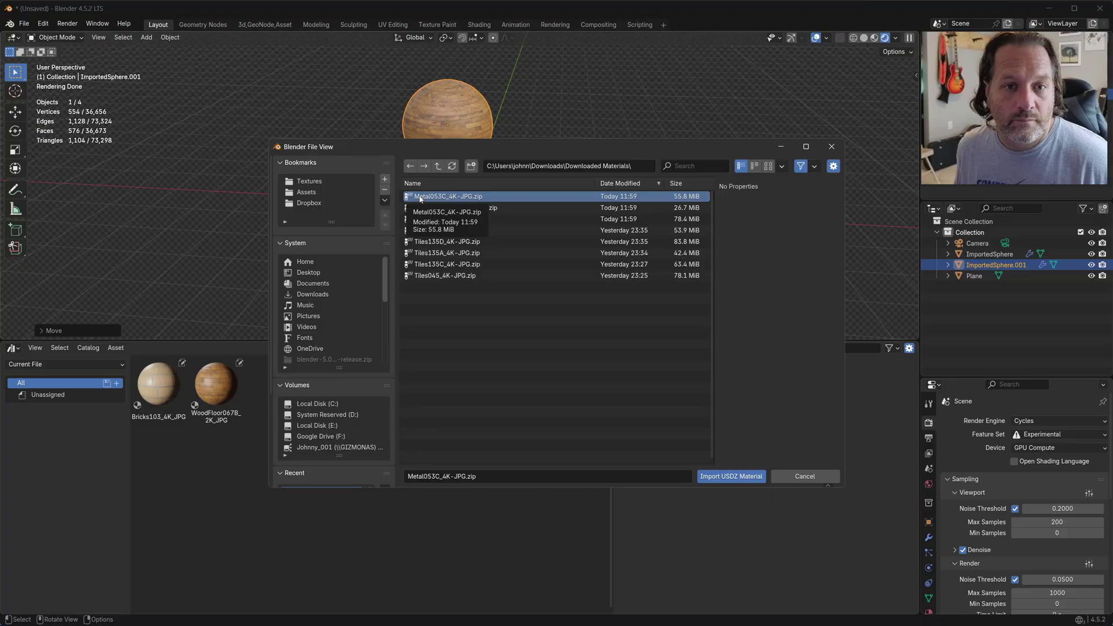
double_click(423, 198)
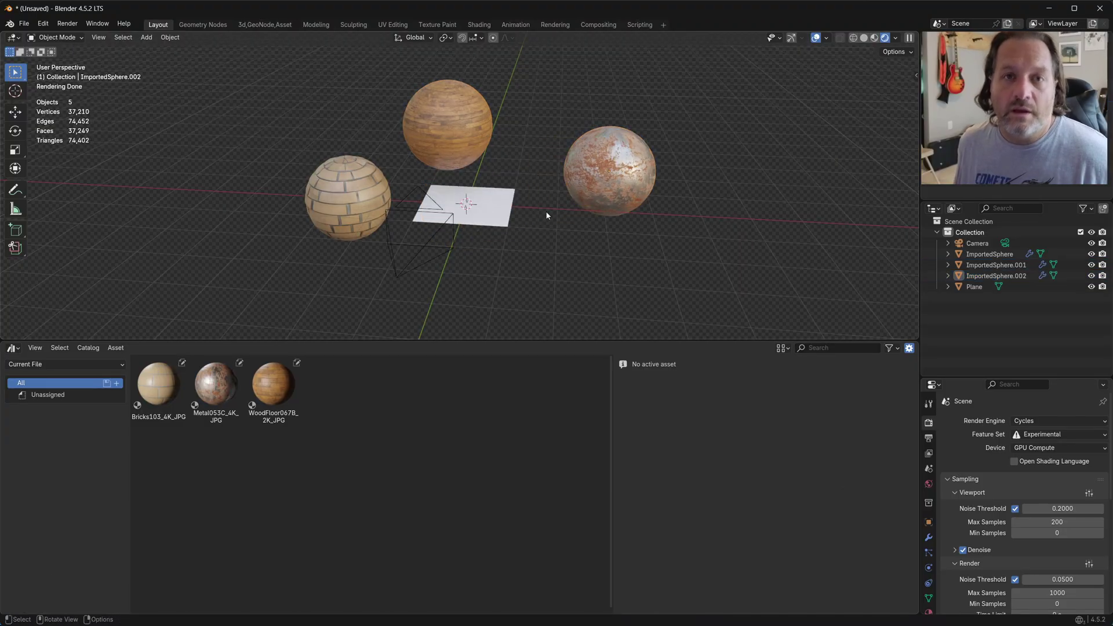